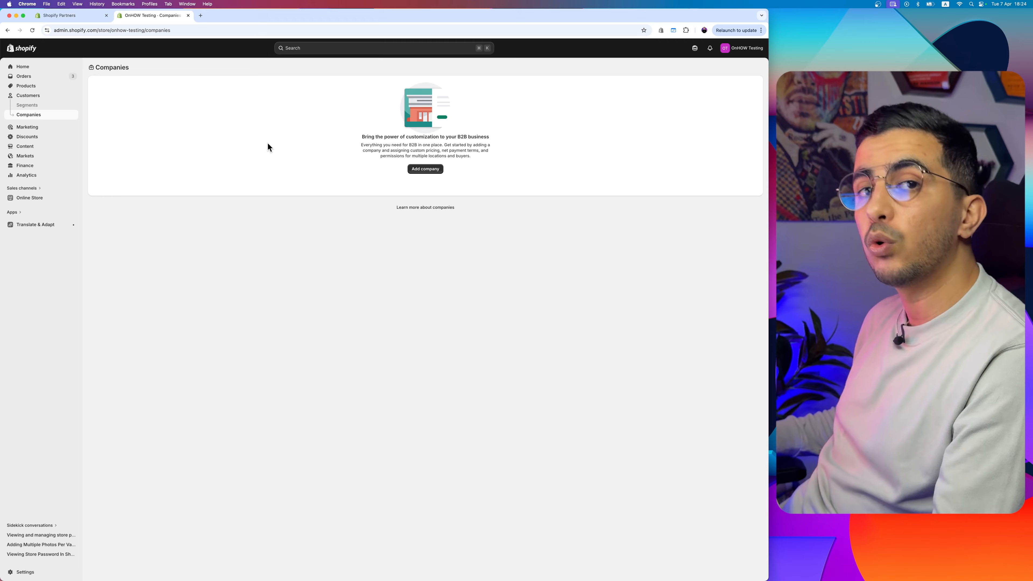
# Start adding a new B2B company and look over its form
pyautogui.scroll(5, 456, 136)
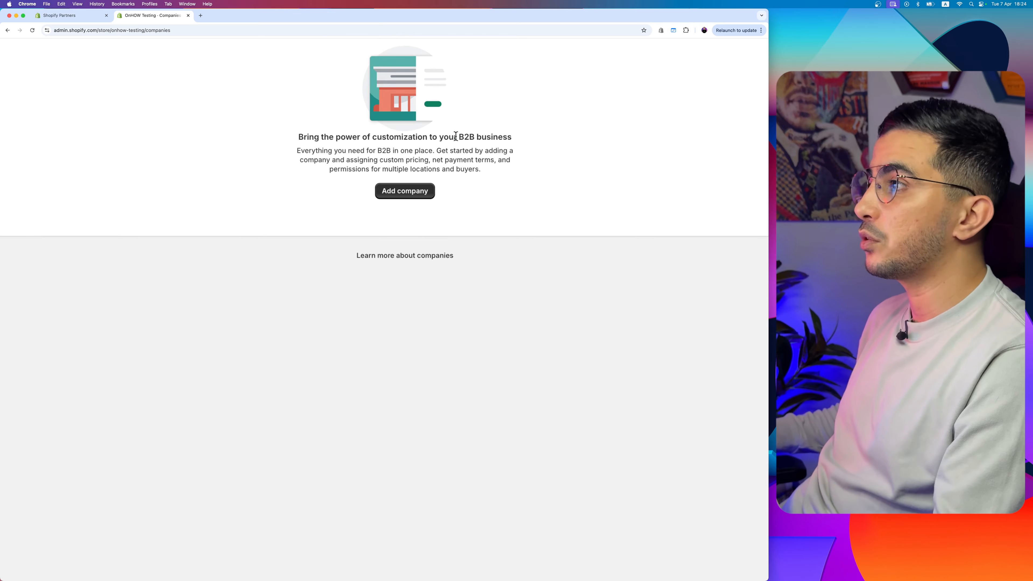
pyautogui.scroll(-5, 371, 240)
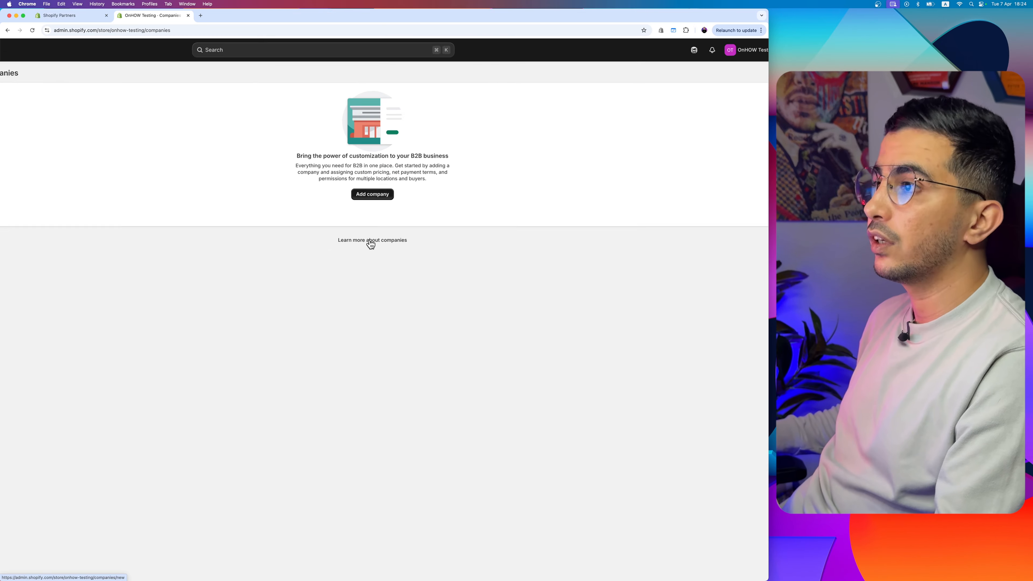
pyautogui.click(422, 169)
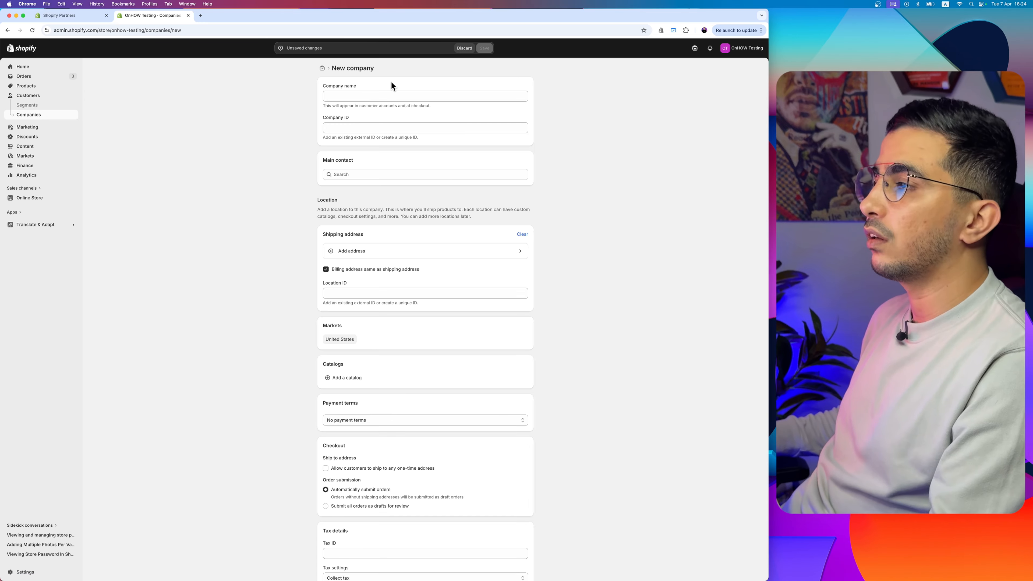
pyautogui.scroll(-2, 413, 207)
pyautogui.scroll(2, 413, 207)
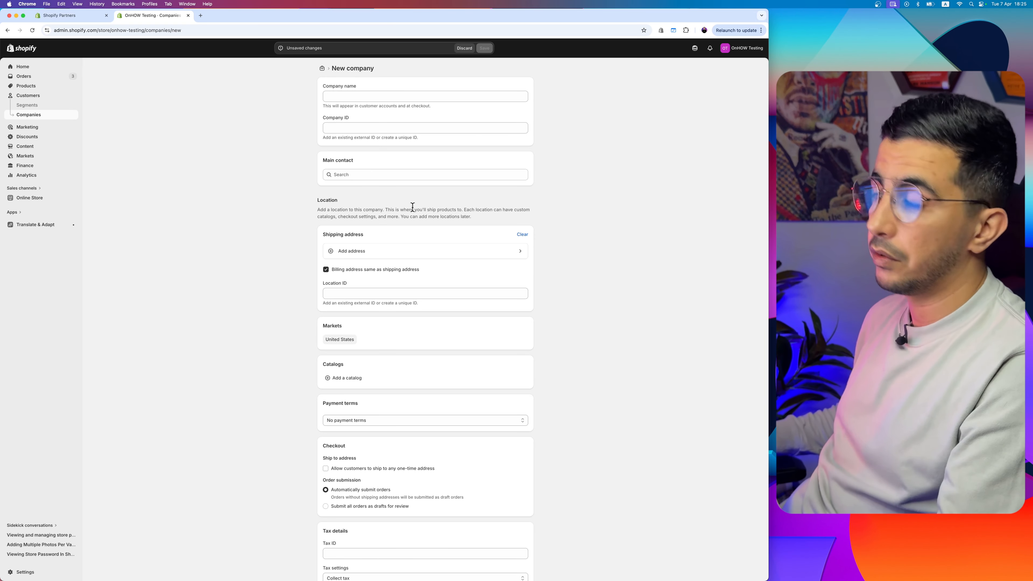
# Name the company "First Company" and set its company ID to "company_first_123"
pyautogui.scroll(10, 386, 83)
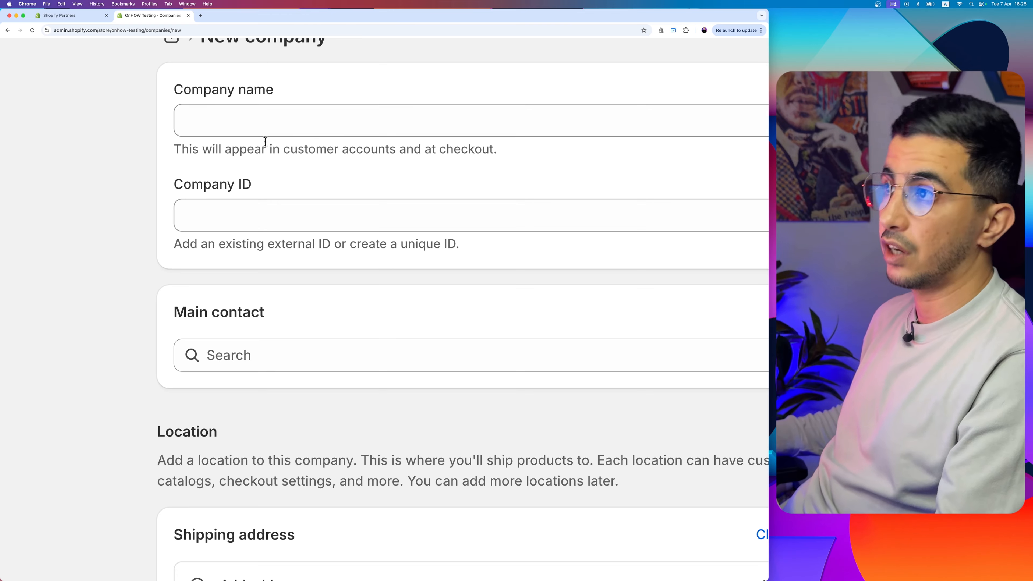
pyautogui.click(264, 127)
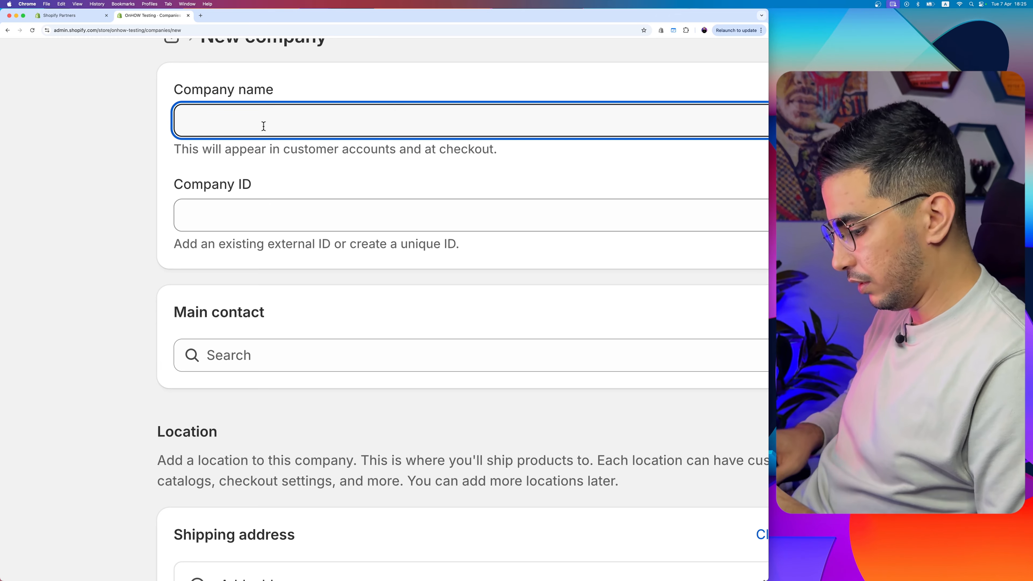
pyautogui.write('First Company')
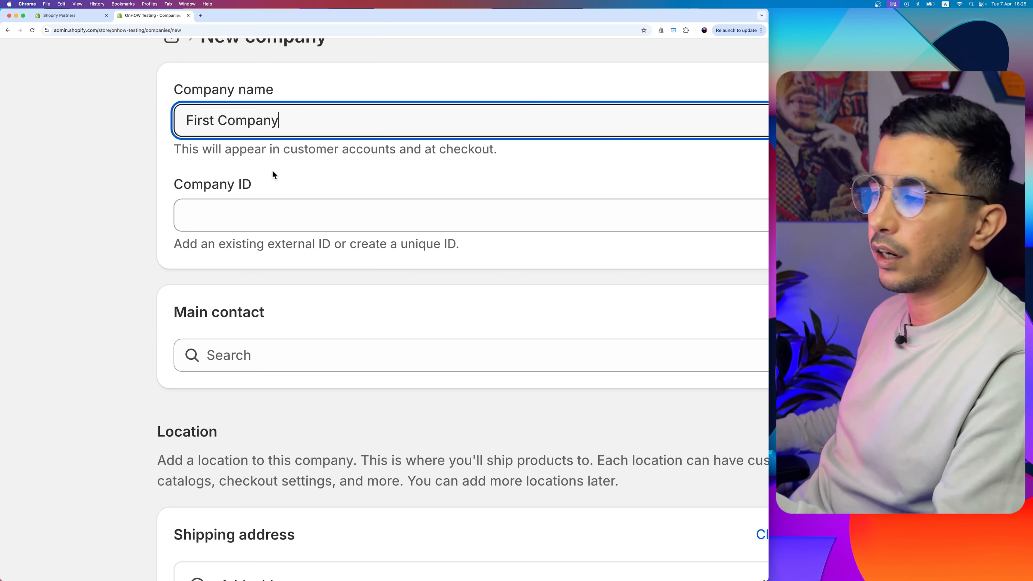
pyautogui.click(247, 223)
pyautogui.moveTo(177, 186); pyautogui.dragTo(286, 189)
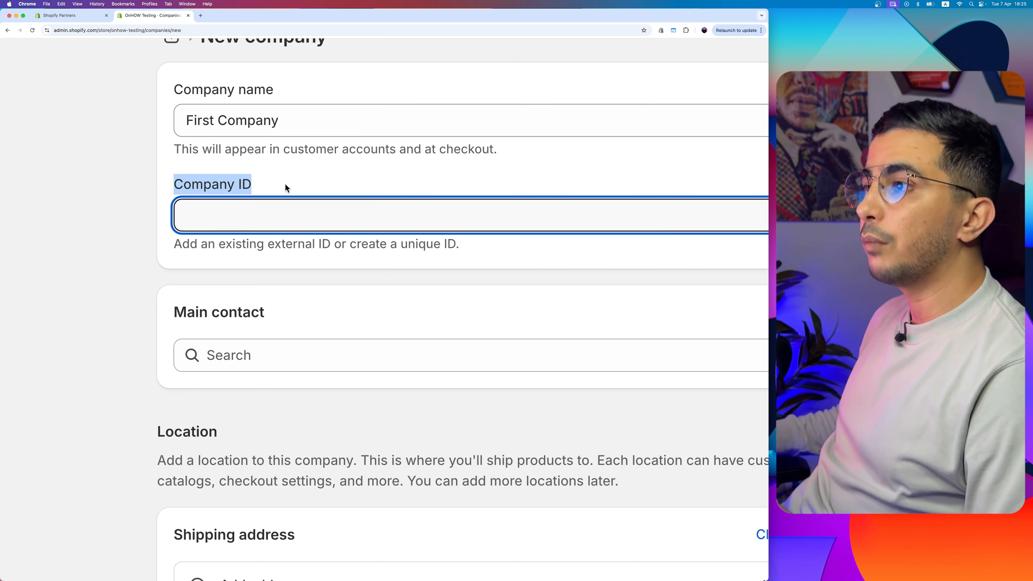
pyautogui.click(239, 219)
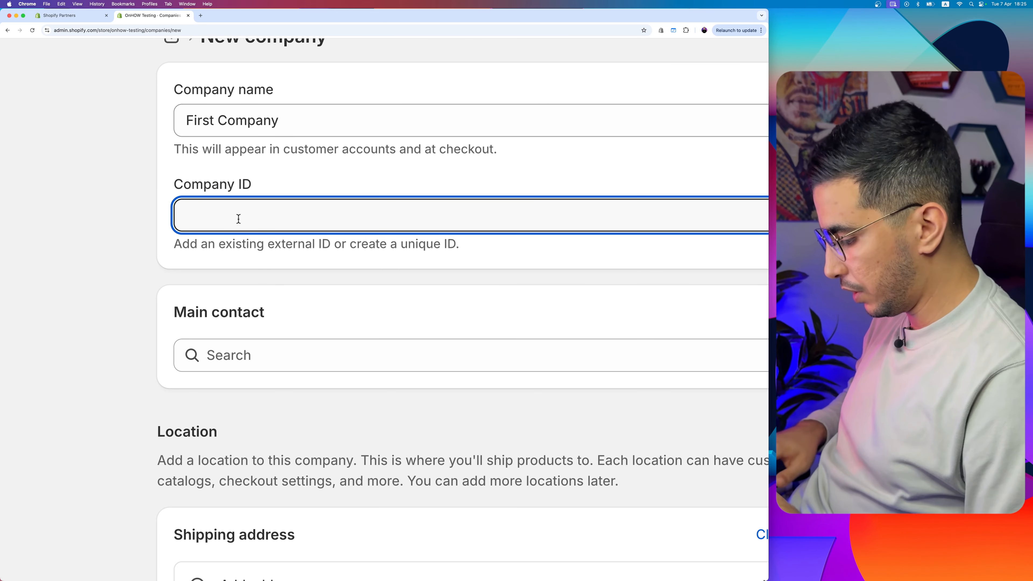
pyautogui.write('company_')
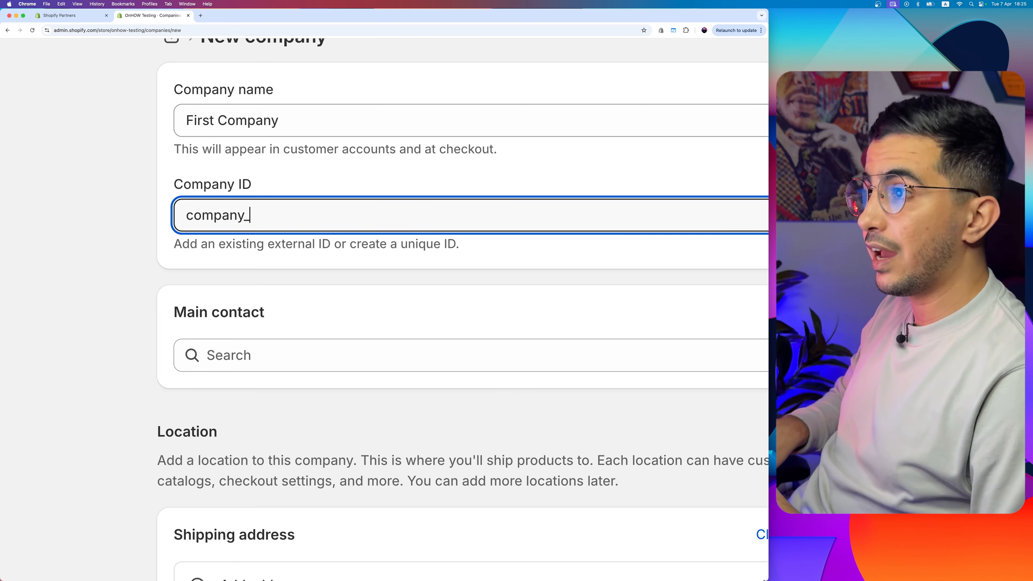
pyautogui.write('first_123')
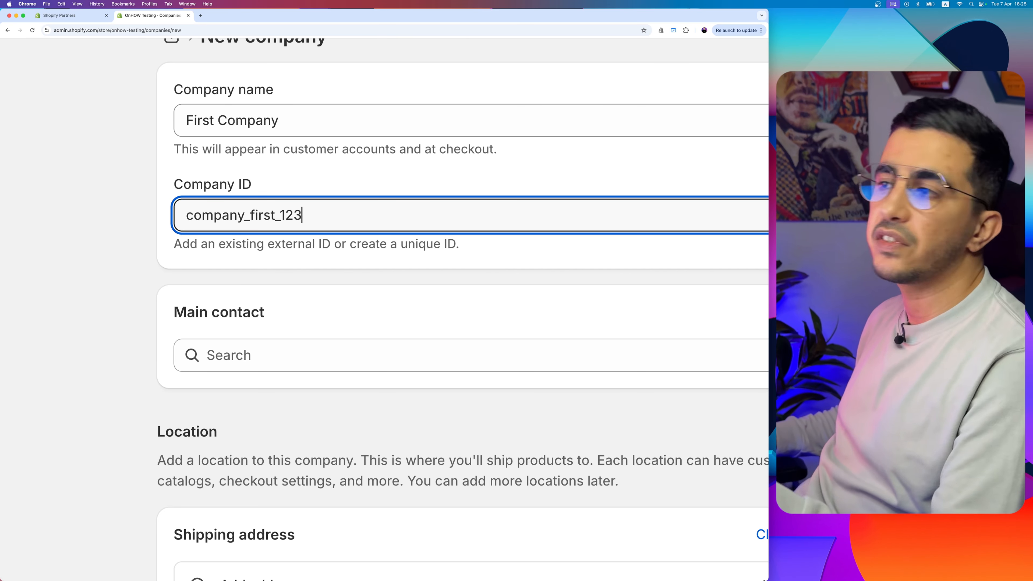
pyautogui.moveTo(280, 120); pyautogui.dragTo(186, 120)
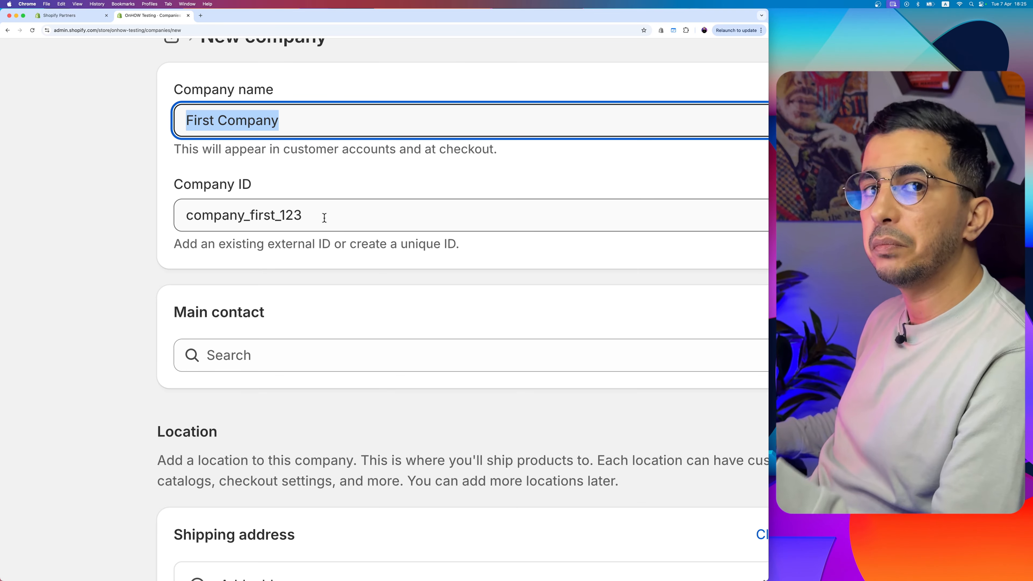
# Assign the first listed existing customer as the company's main contact
pyautogui.scroll(-3, 327, 324)
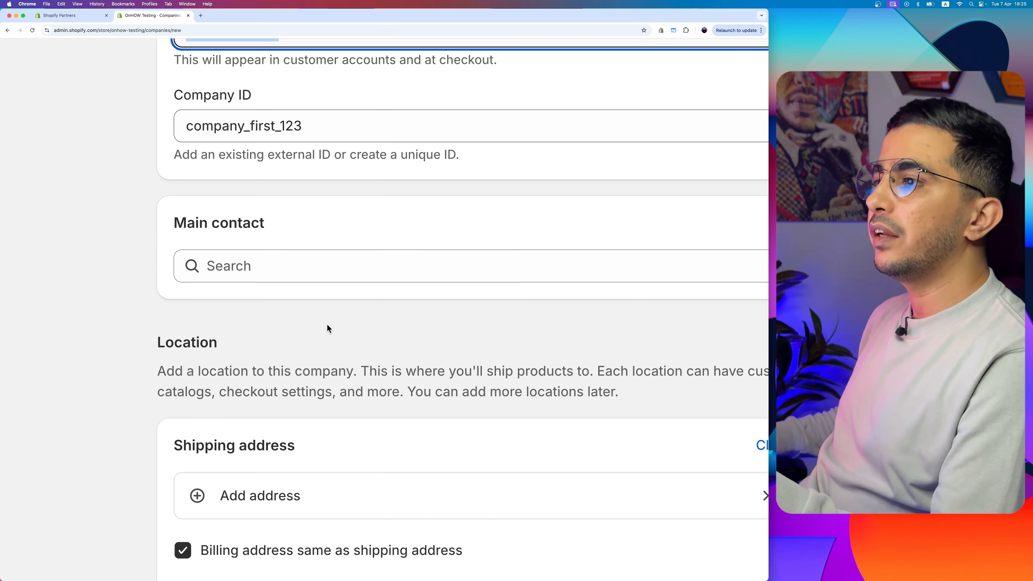
pyautogui.click(190, 274)
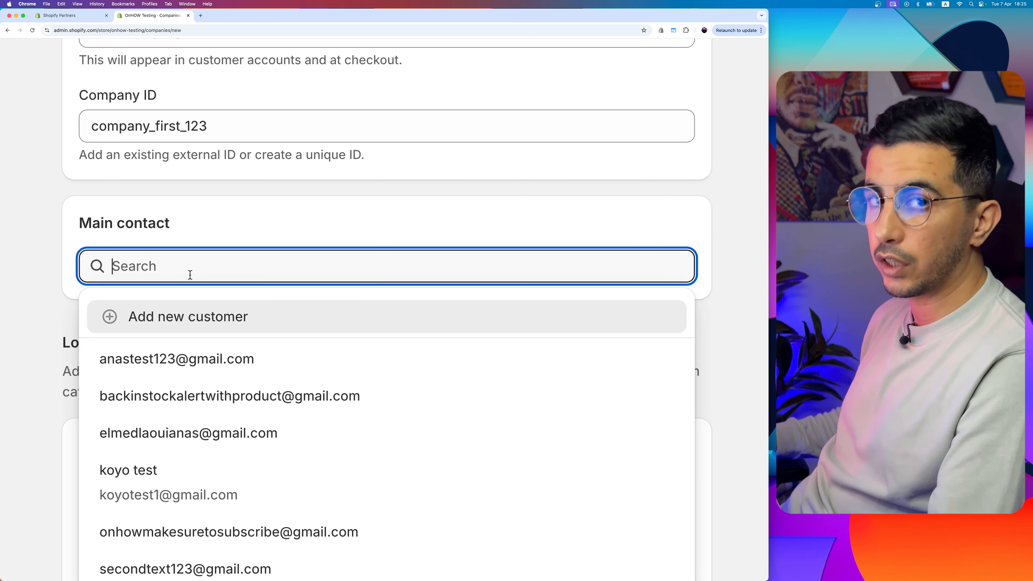
pyautogui.click(134, 361)
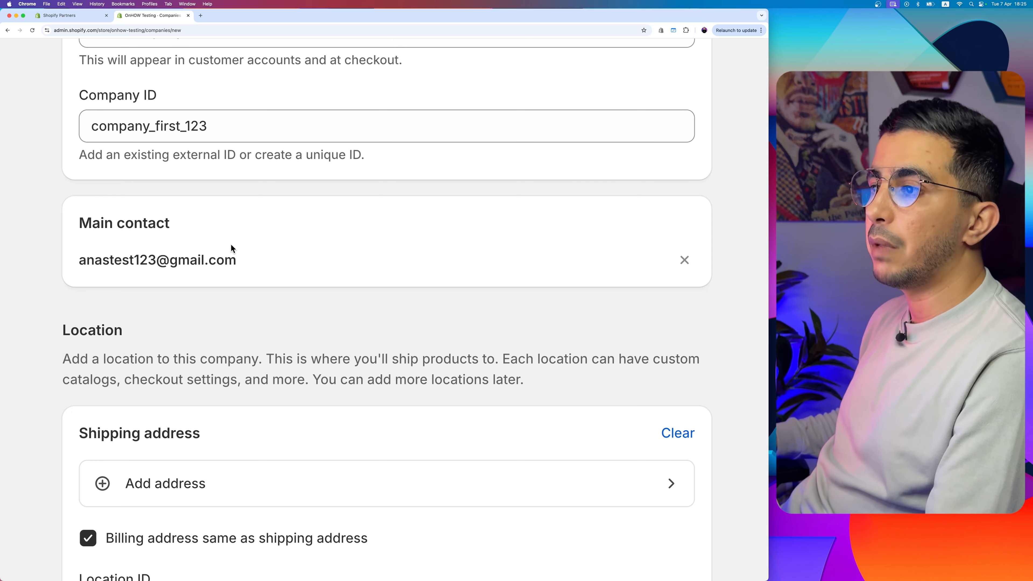
pyautogui.moveTo(200, 276); pyautogui.dragTo(69, 261)
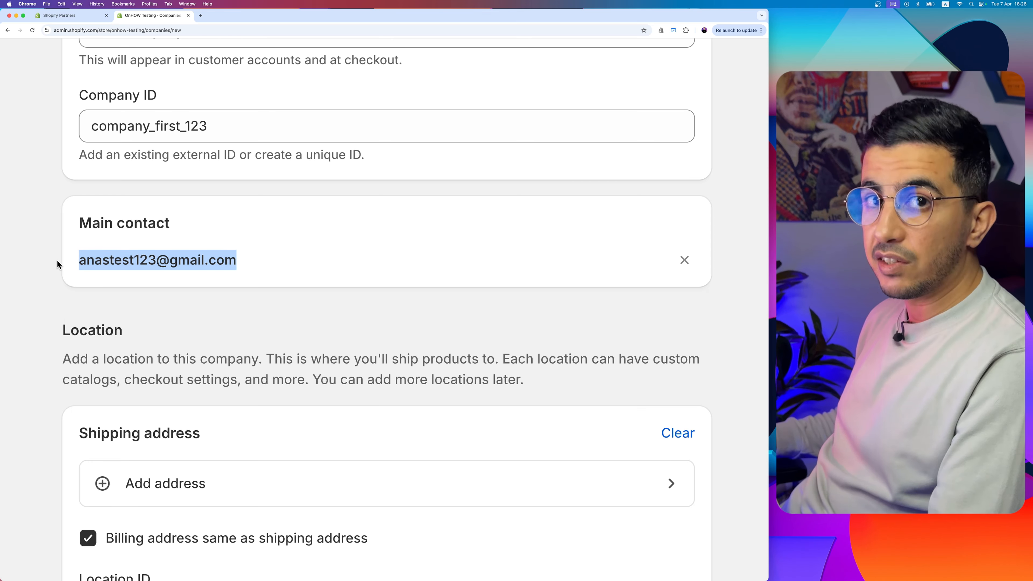
# Stop using the shipping address as the billing address for the company location
pyautogui.scroll(-4, 175, 292)
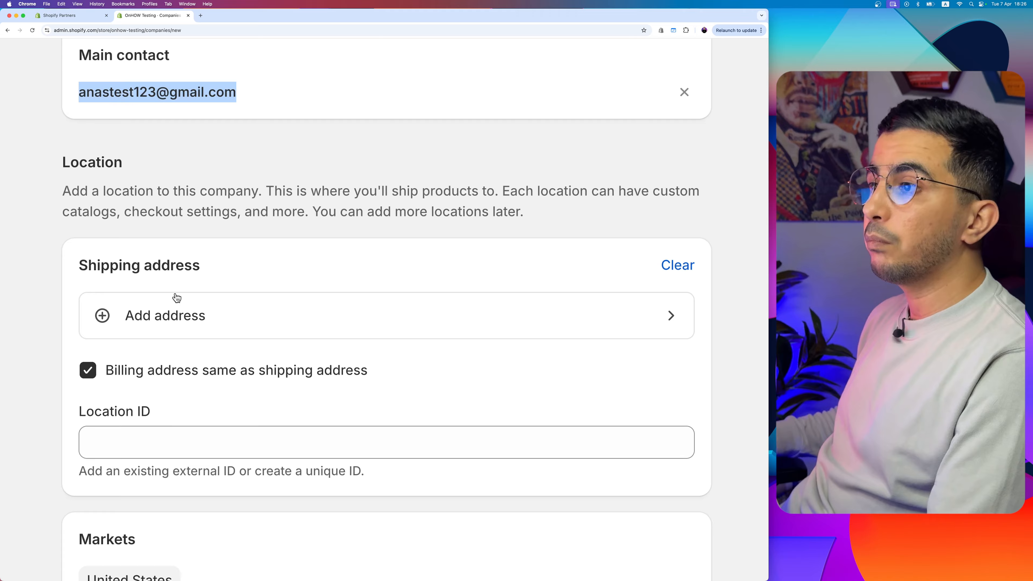
pyautogui.scroll(-3, 176, 298)
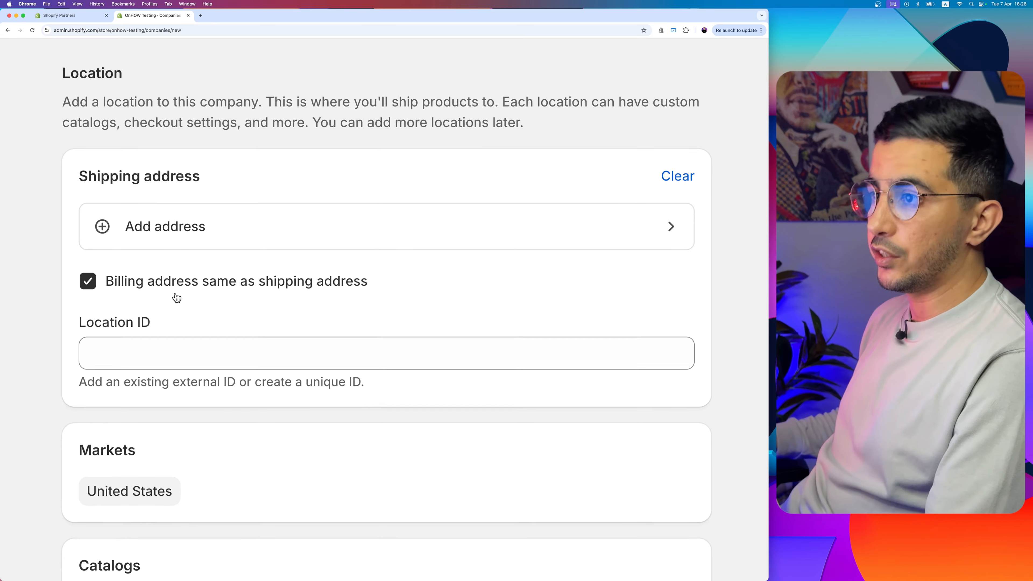
pyautogui.scroll(-1, 173, 297)
pyautogui.click(90, 280)
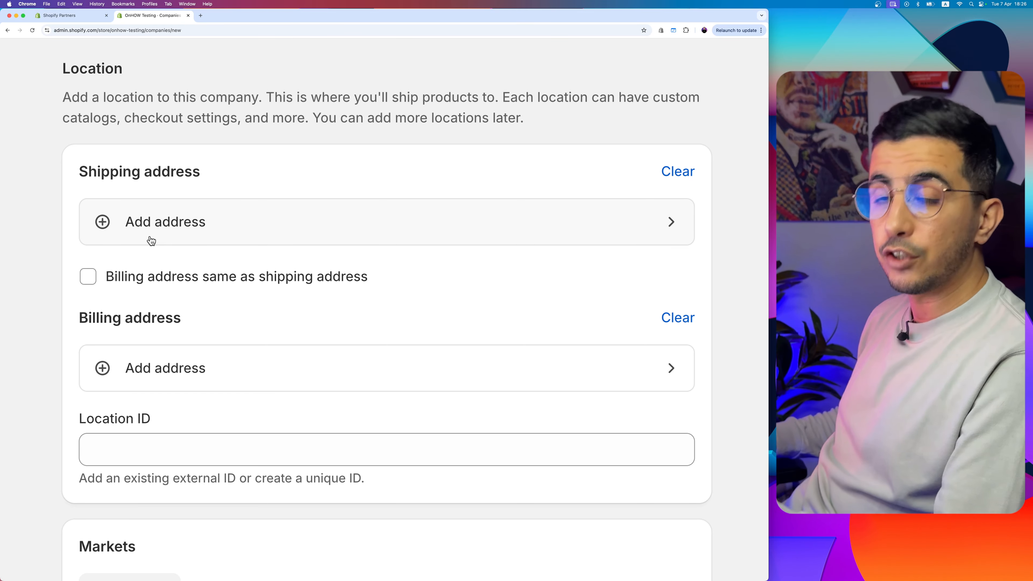
# Fill in the United States shipping address with the contact's first and last name and the suggested Alabama street address, and submit it
pyautogui.click(272, 208)
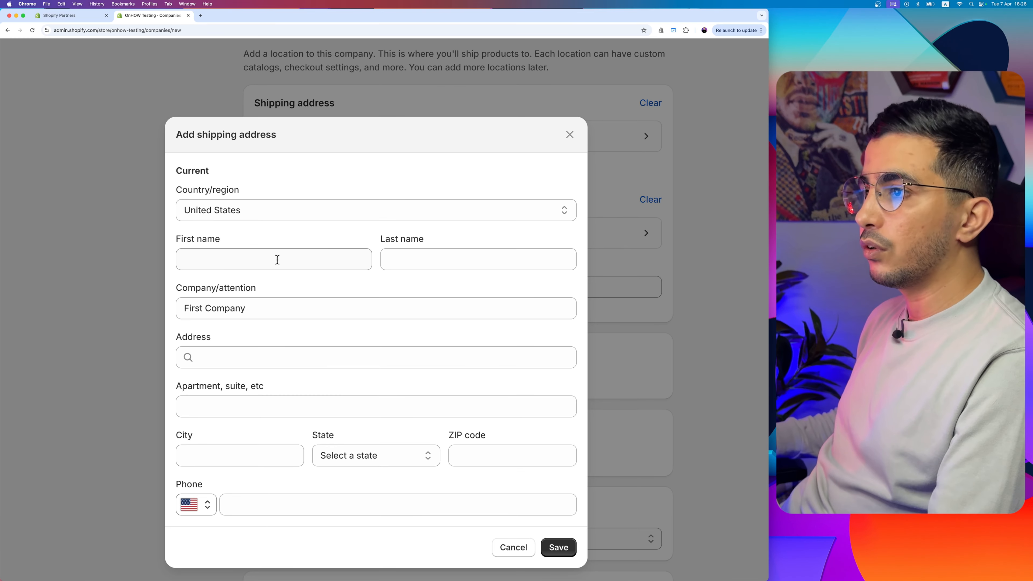
pyautogui.click(331, 268)
pyautogui.write('first')
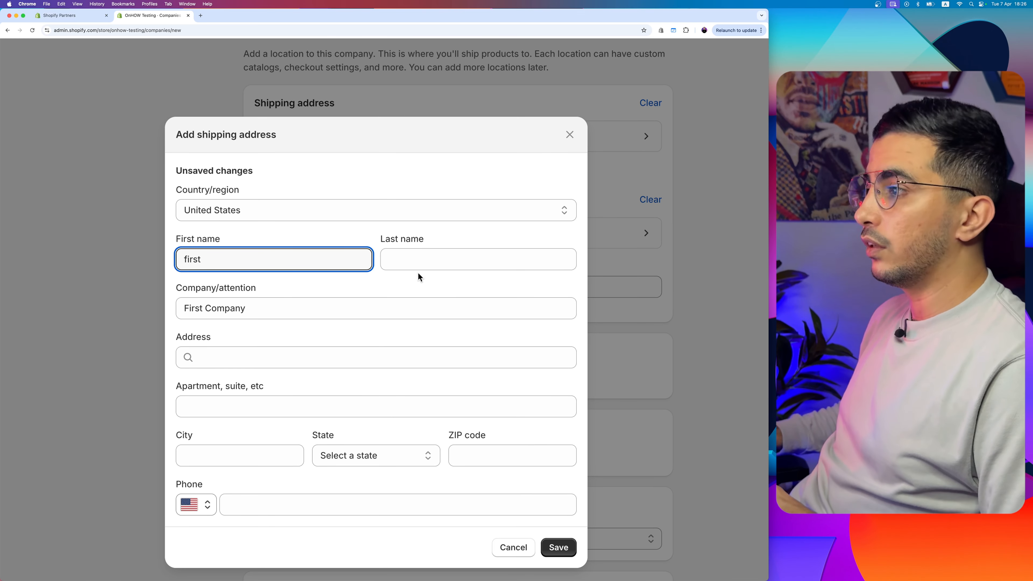
pyautogui.click(420, 261)
pyautogui.write('company')
pyautogui.click(251, 358)
pyautogui.write('ari')
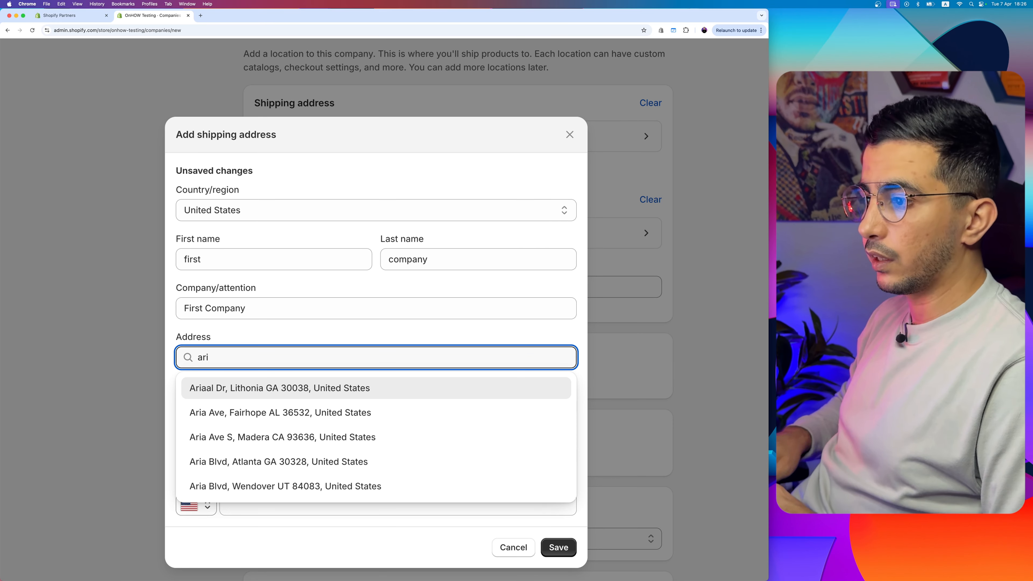
pyautogui.click(254, 411)
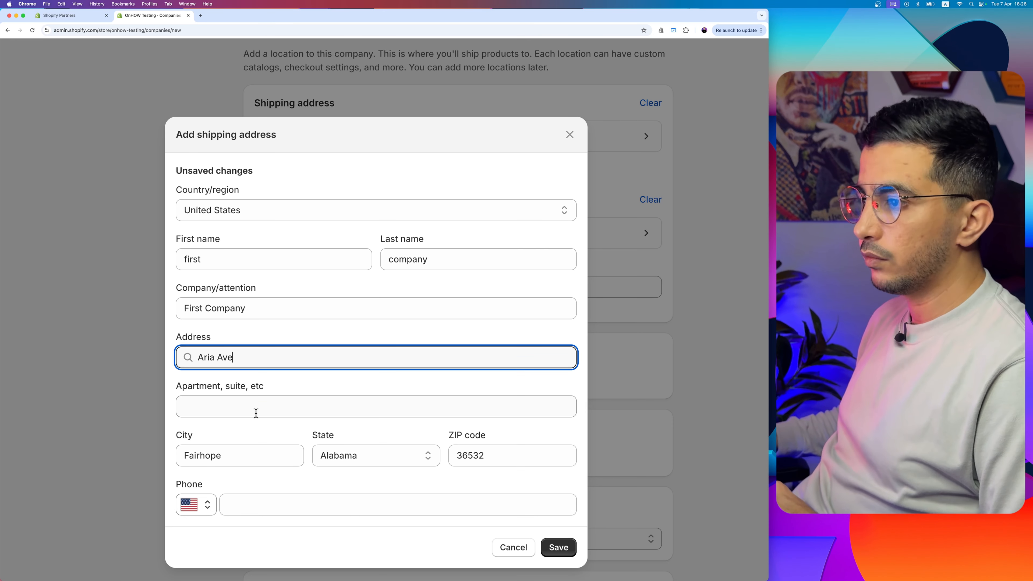
pyautogui.scroll(-2, 256, 348)
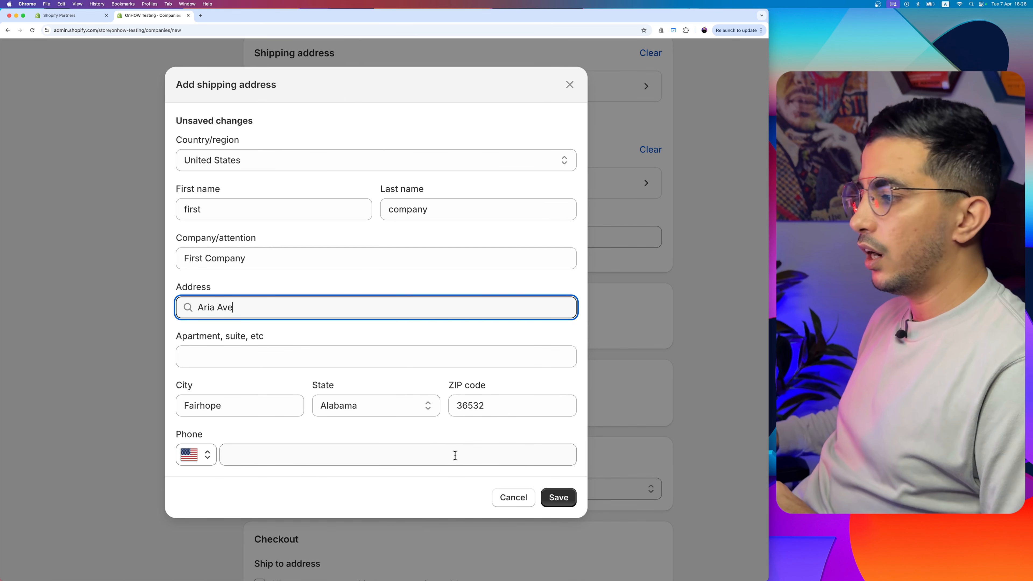
pyautogui.click(557, 496)
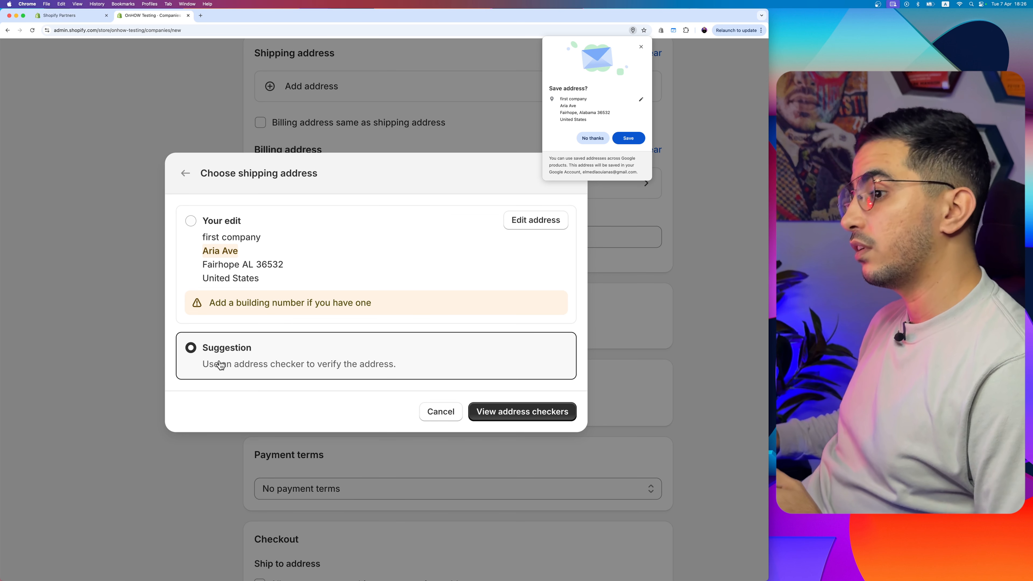
# Dismiss the browser's offer to save the address and keep the shipping address as entered instead of the address checker suggestion
pyautogui.scroll(3, 283, 375)
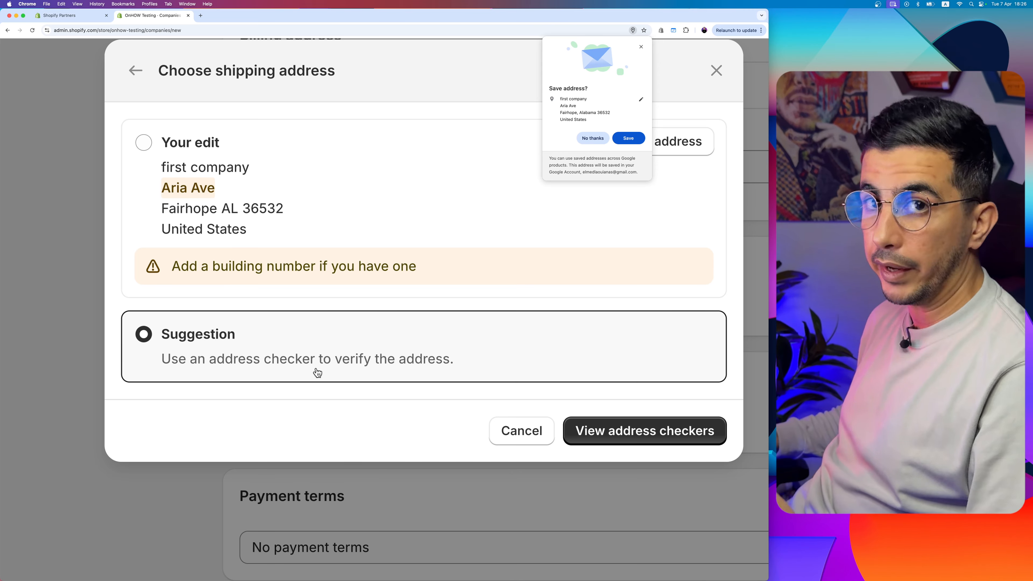
pyautogui.click(641, 47)
pyautogui.scroll(-3, 248, 199)
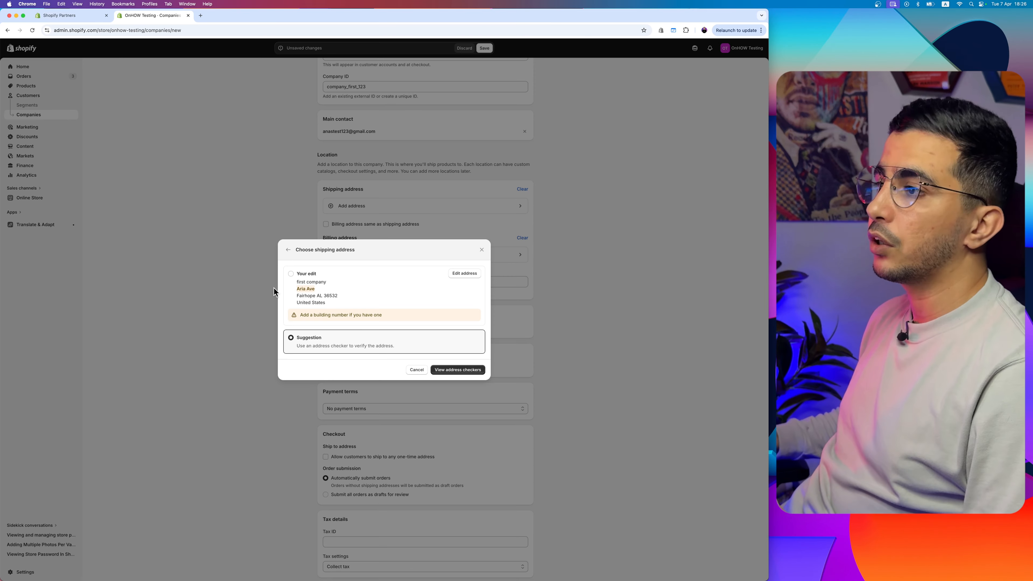
pyautogui.click(291, 274)
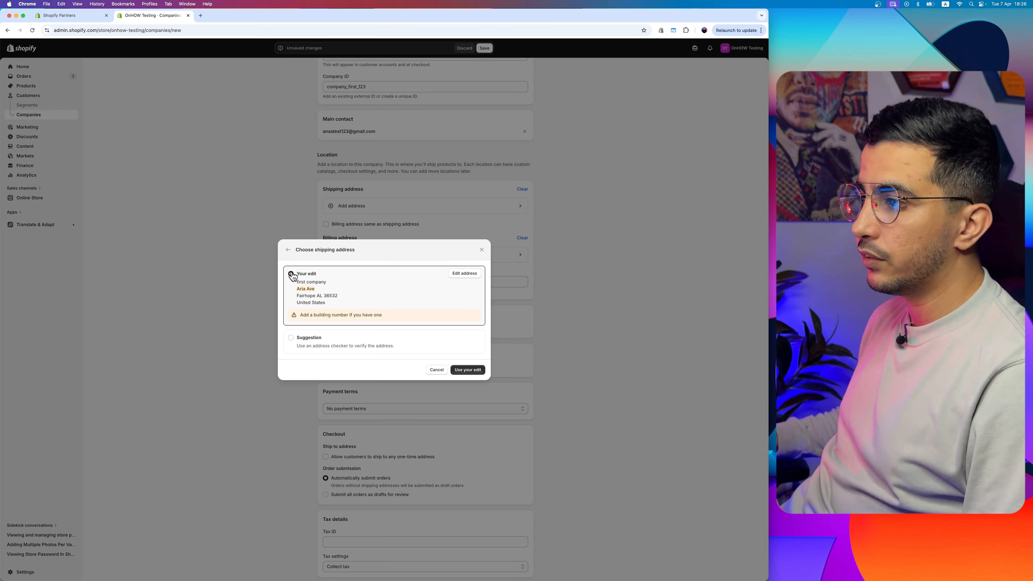
pyautogui.click(467, 370)
# Set the location's billing address to be the same as its shipping address
pyautogui.scroll(3, 430, 242)
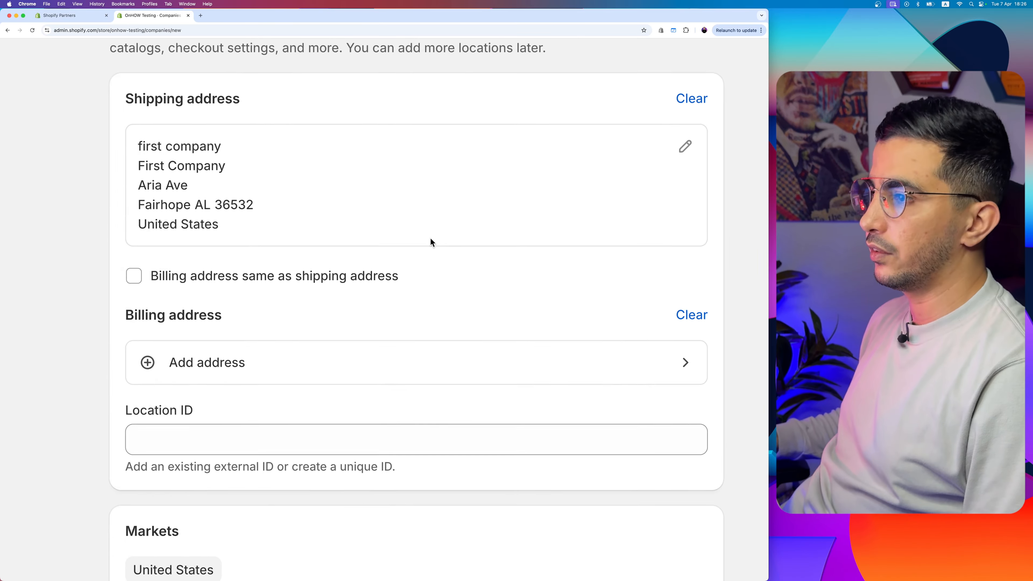
pyautogui.click(67, 276)
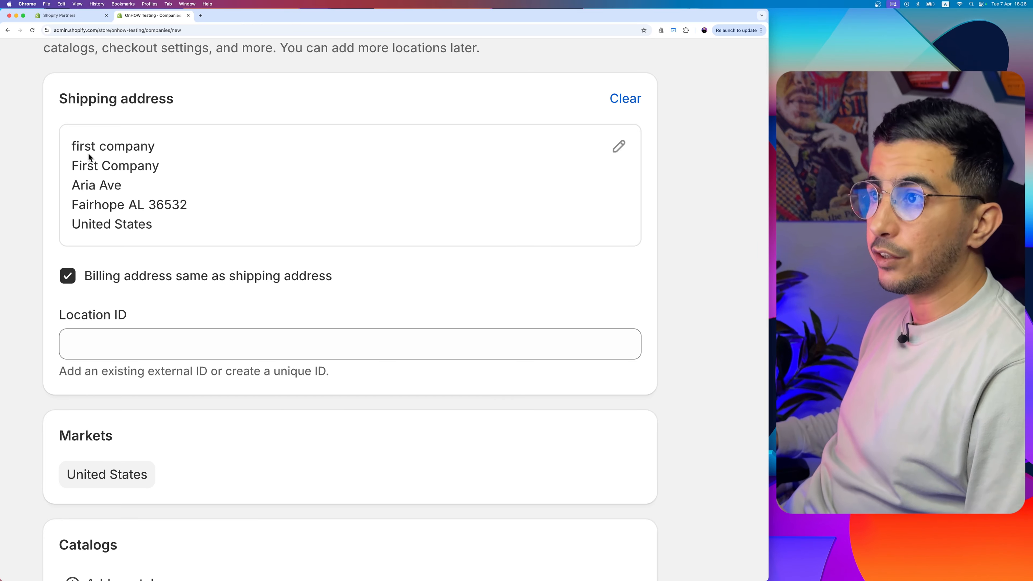
pyautogui.moveTo(66, 143); pyautogui.dragTo(193, 244)
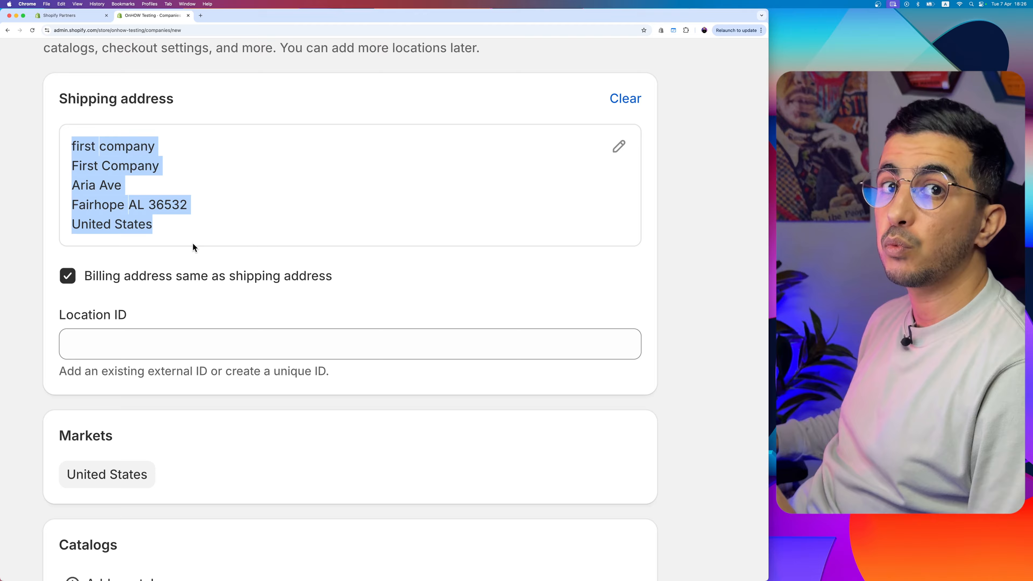
pyautogui.click(70, 276)
pyautogui.click(169, 370)
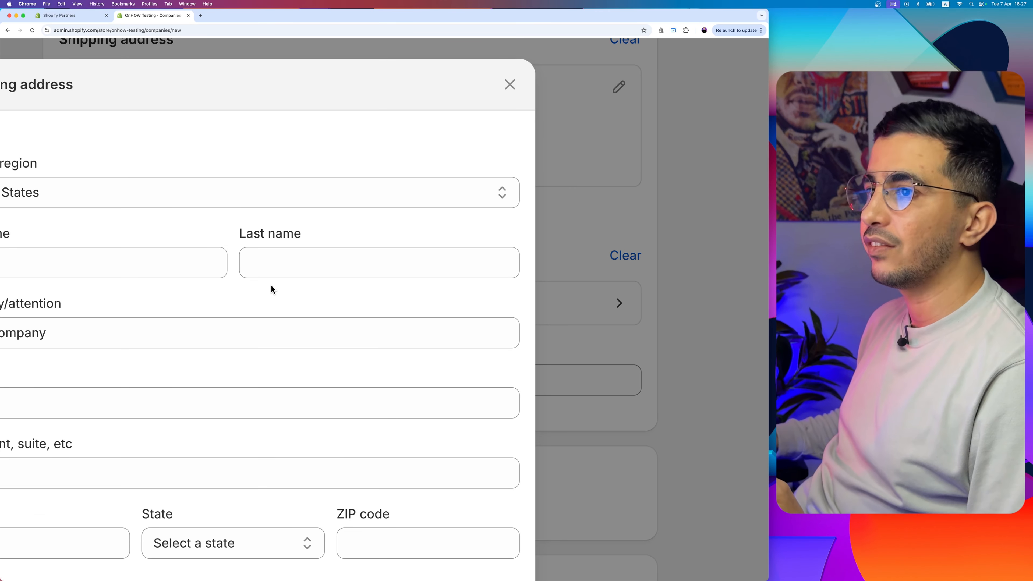
pyautogui.scroll(-5, 272, 286)
pyautogui.click(481, 208)
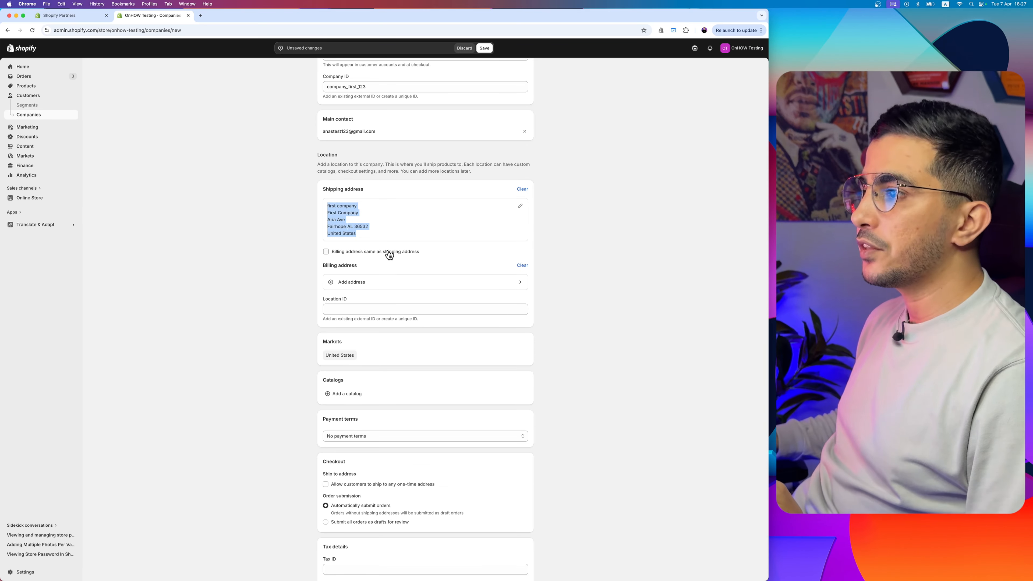
pyautogui.scroll(5, 388, 253)
pyautogui.click(245, 257)
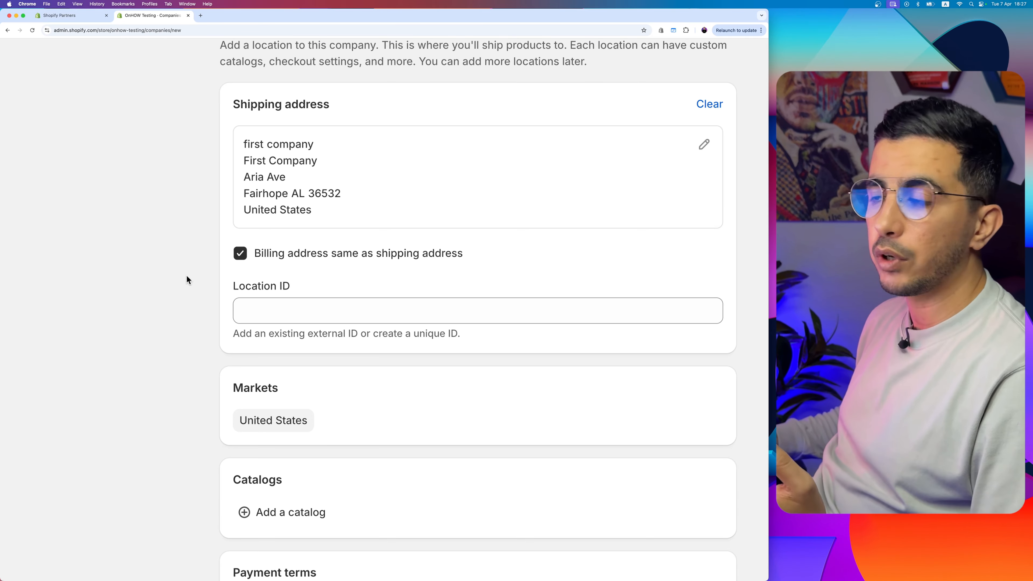
# Enter first_company_adresss as the company location's ID, correcting the misspelled word "first"
pyautogui.hscroll(3, 187, 279)
pyautogui.click(216, 313)
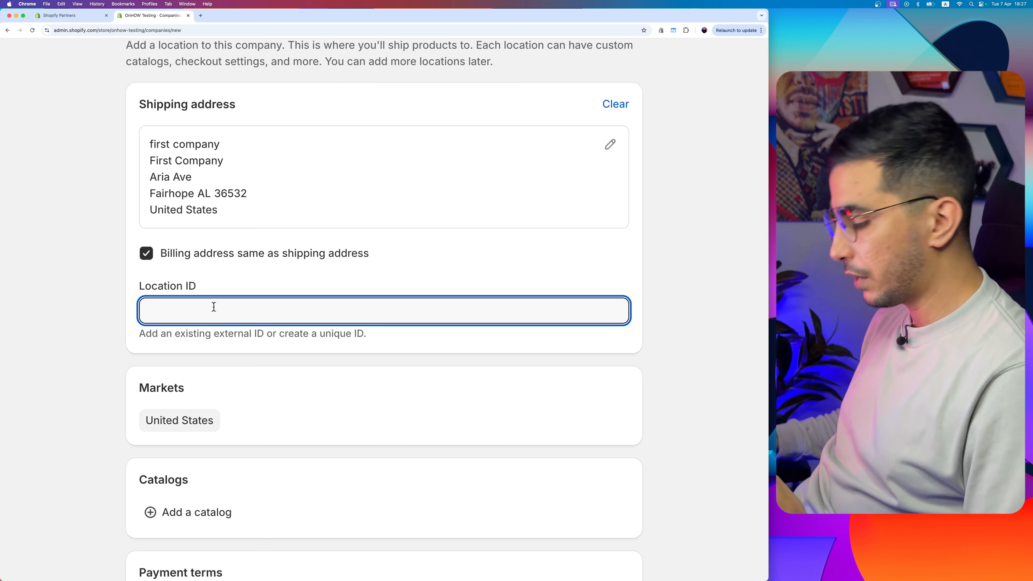
pyautogui.write('firs_')
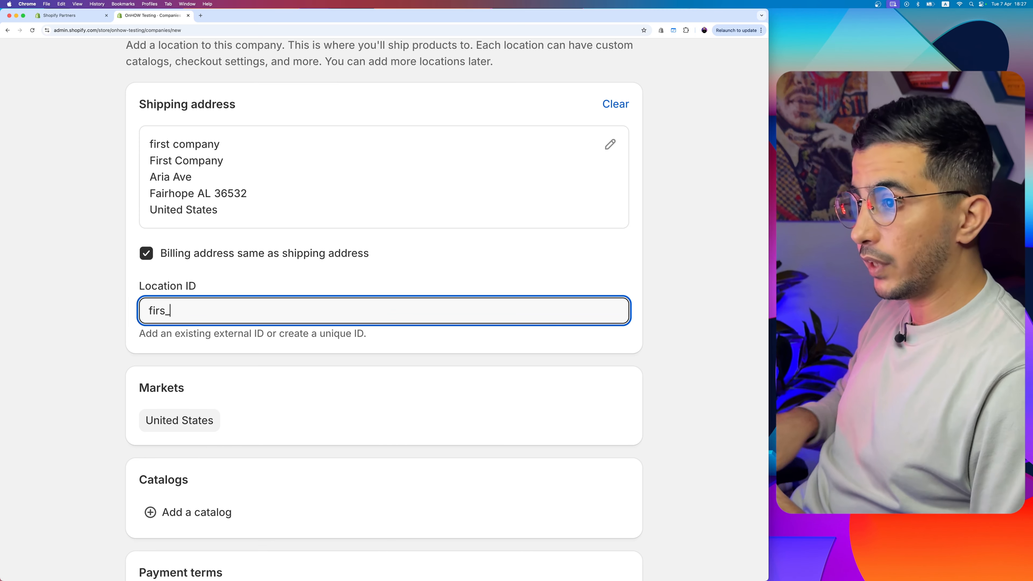
pyautogui.write('company_adresss')
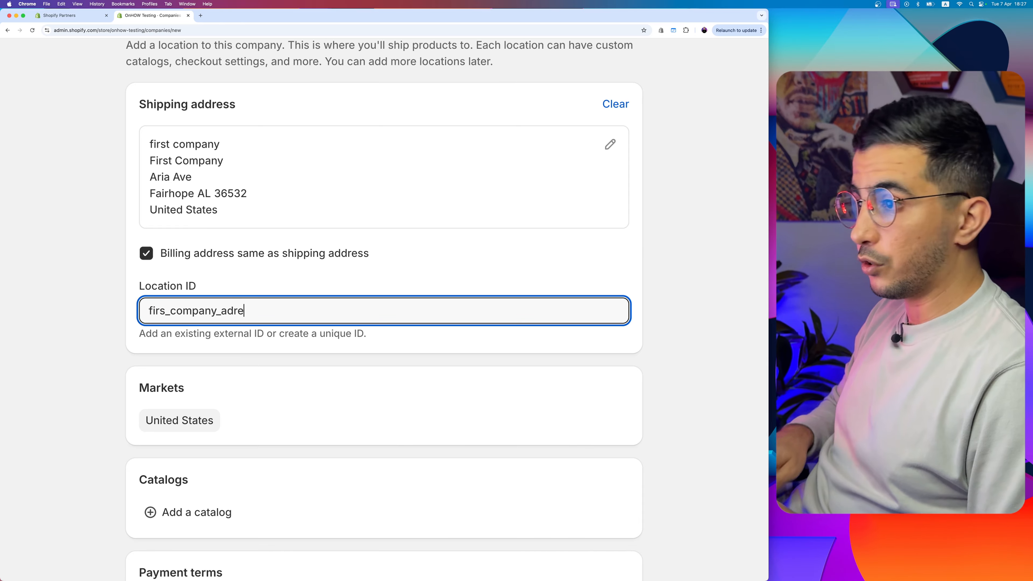
pyautogui.doubleClick(230, 309)
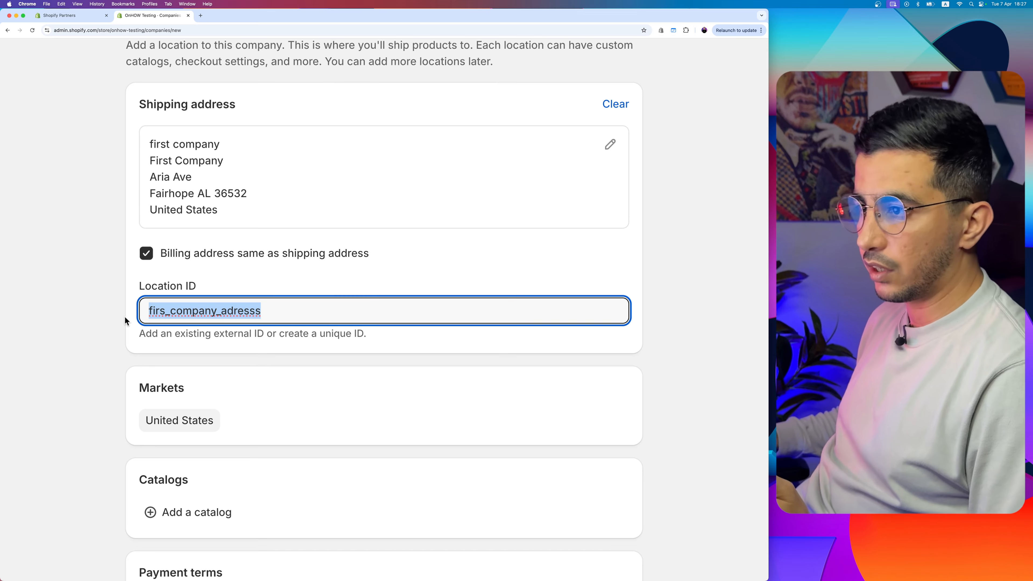
pyautogui.click(165, 311)
pyautogui.write('t')
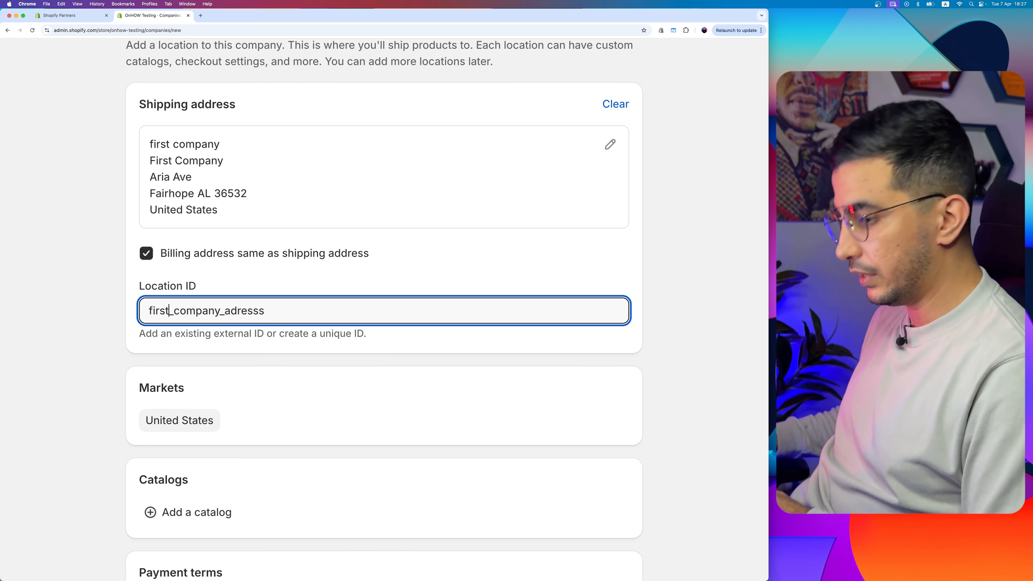
pyautogui.click(111, 328)
# Review the new company form's market and catalog settings along with the location details entered so far
pyautogui.scroll(-3, 111, 329)
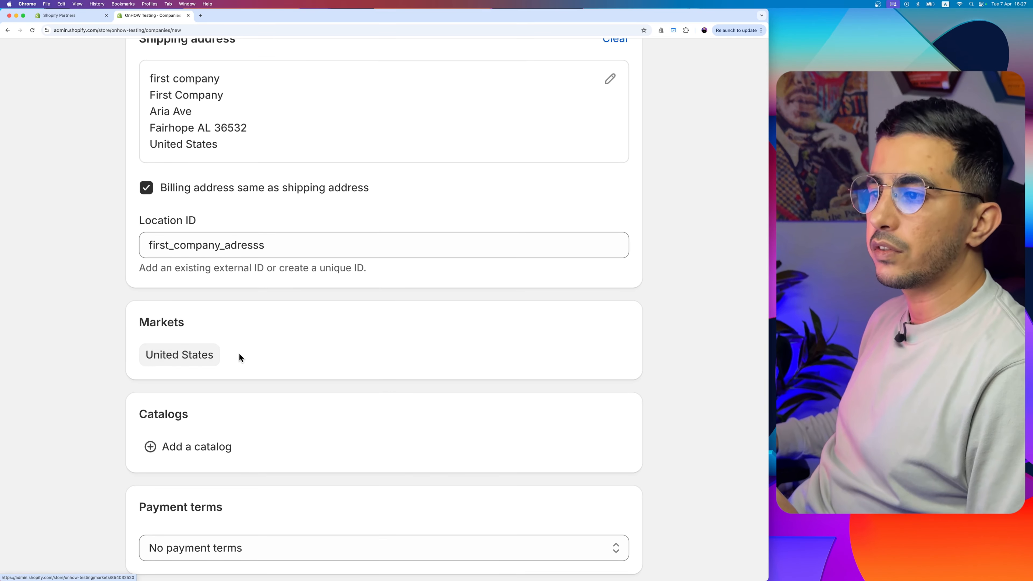
pyautogui.scroll(7, 189, 355)
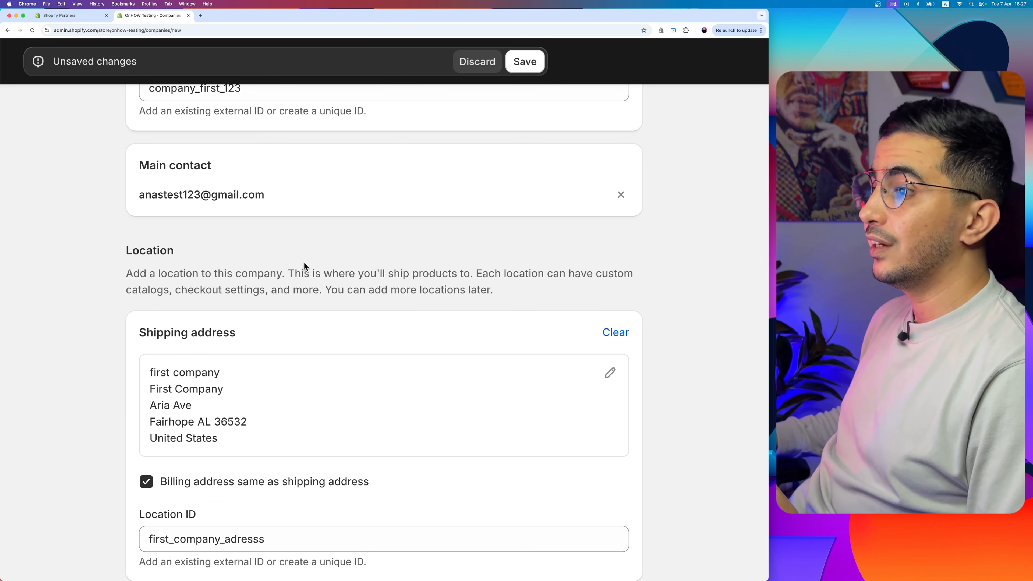
pyautogui.press('super+0')
pyautogui.scroll(5, 374, 301)
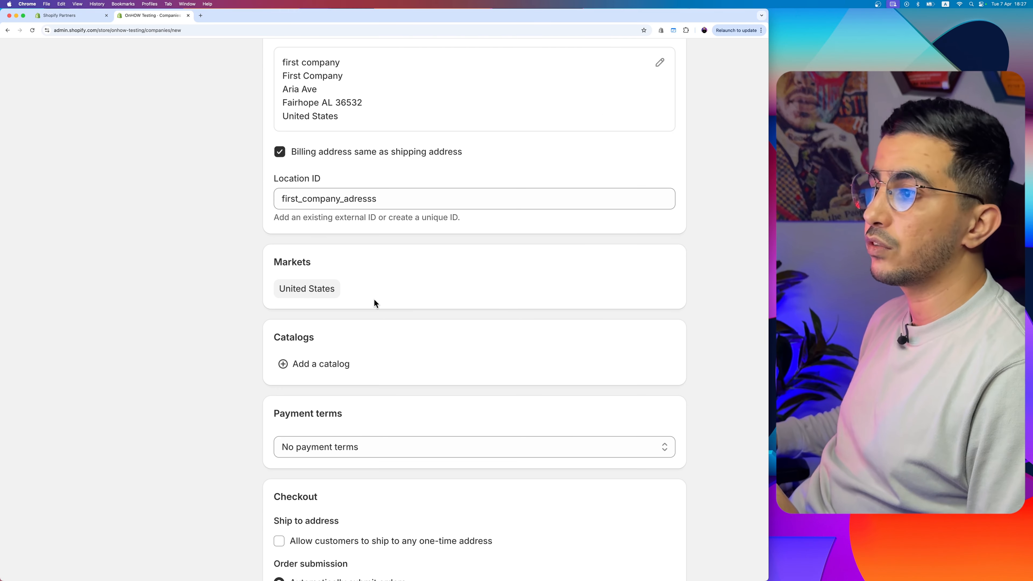
pyautogui.scroll(-5, 374, 299)
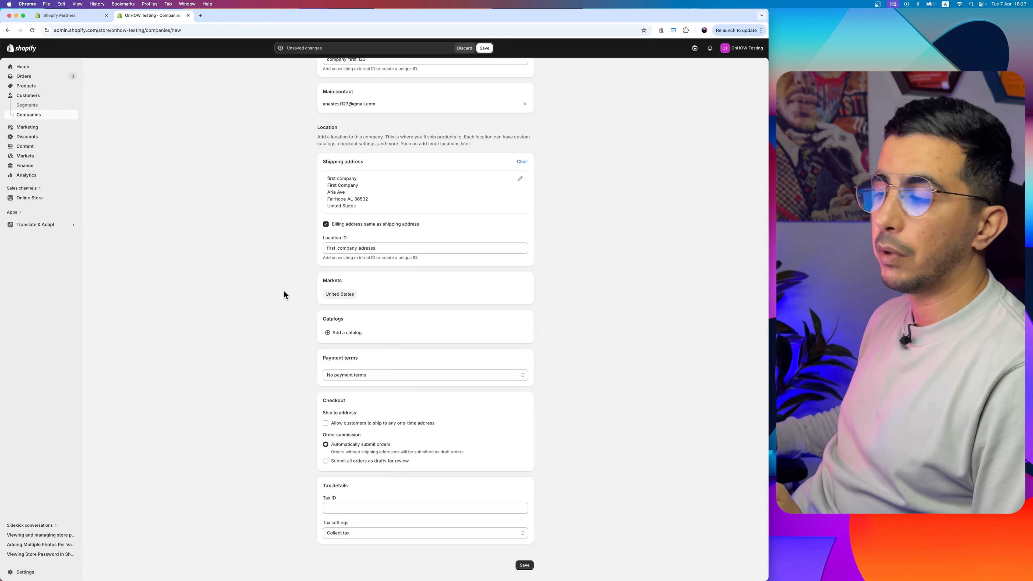
pyautogui.scroll(5, 364, 290)
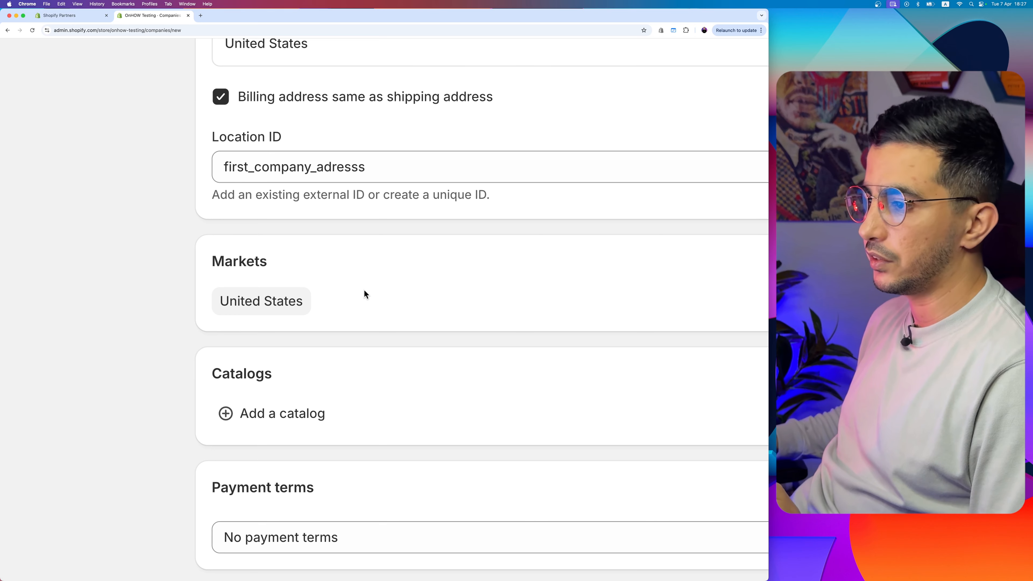
pyautogui.scroll(-4, 364, 289)
pyautogui.hscroll(2, 364, 289)
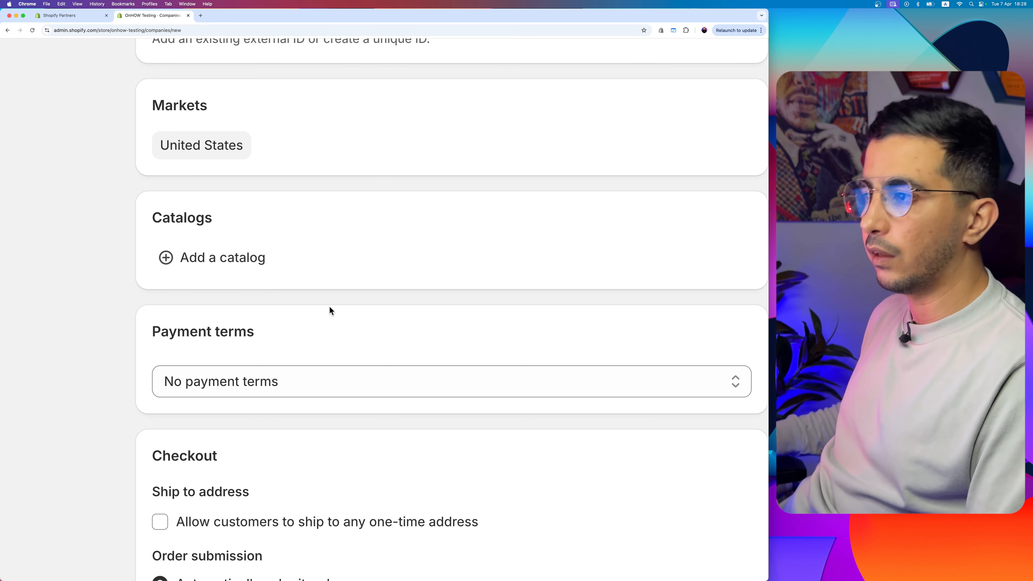
# Set the company's payment terms to Net 7
pyautogui.scroll(-4, 330, 306)
pyautogui.hscroll(2, 330, 306)
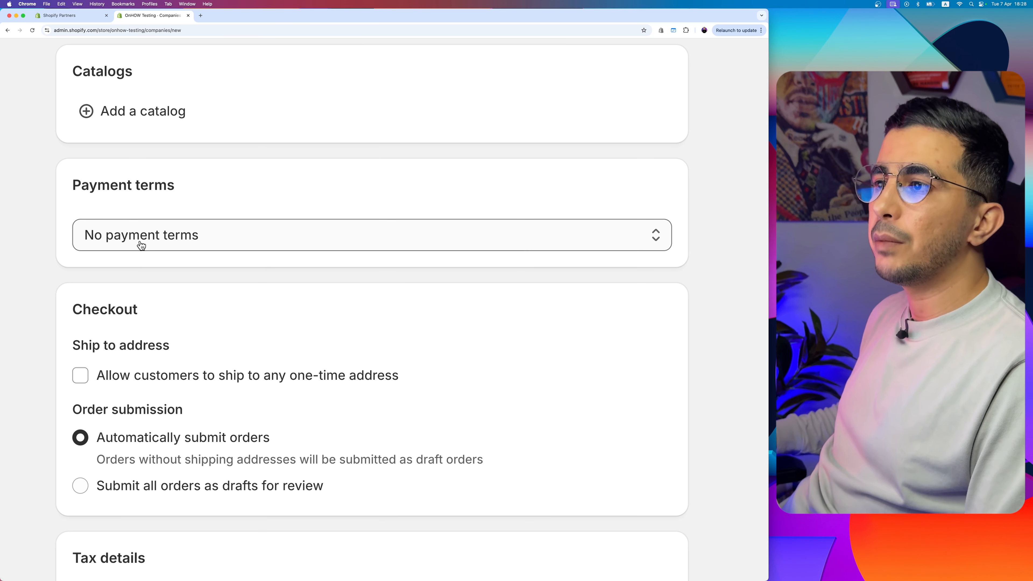
pyautogui.click(140, 245)
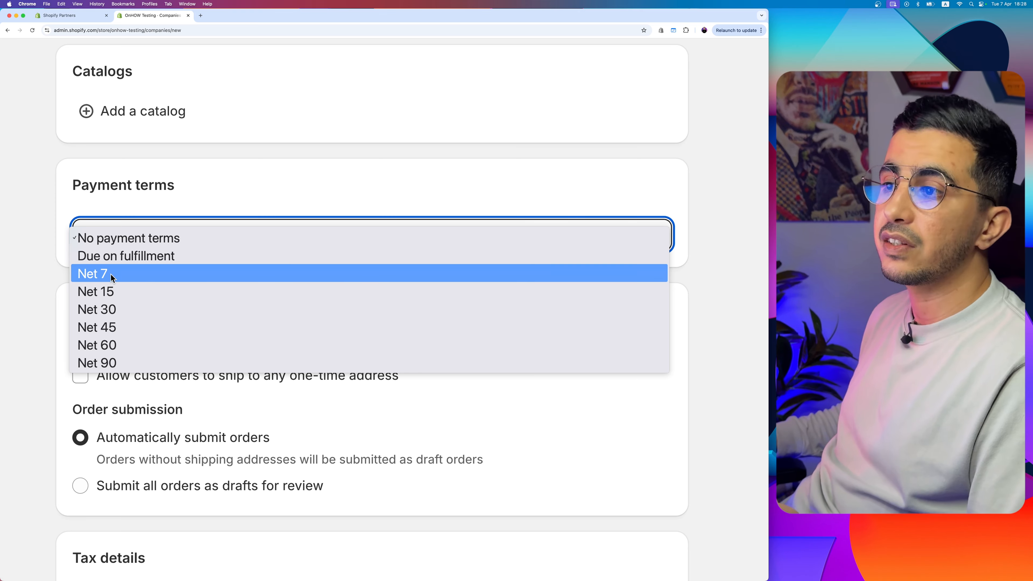
pyautogui.click(110, 274)
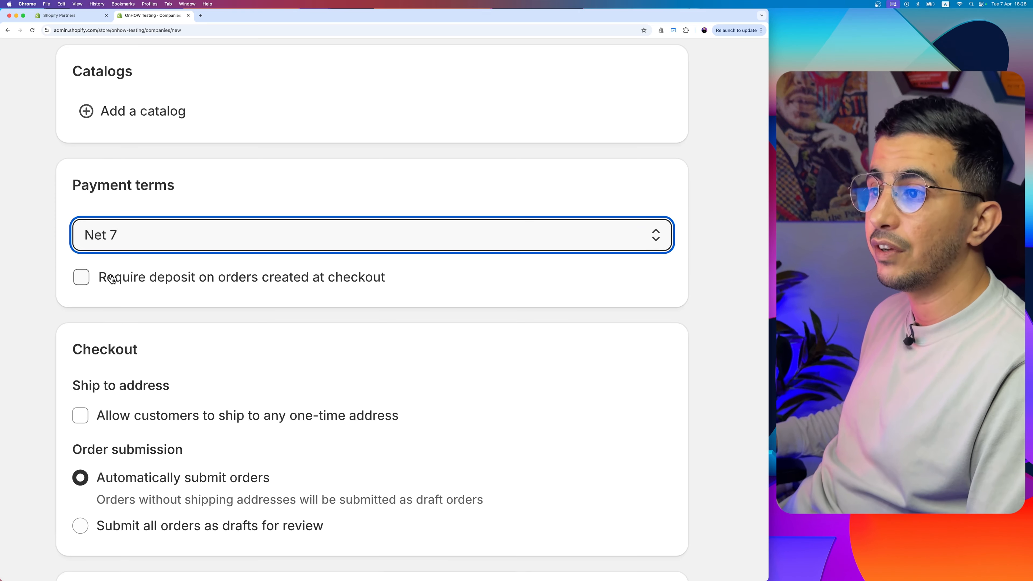
# Require a 10% deposit on orders created at checkout
pyautogui.moveTo(419, 282); pyautogui.dragTo(108, 289)
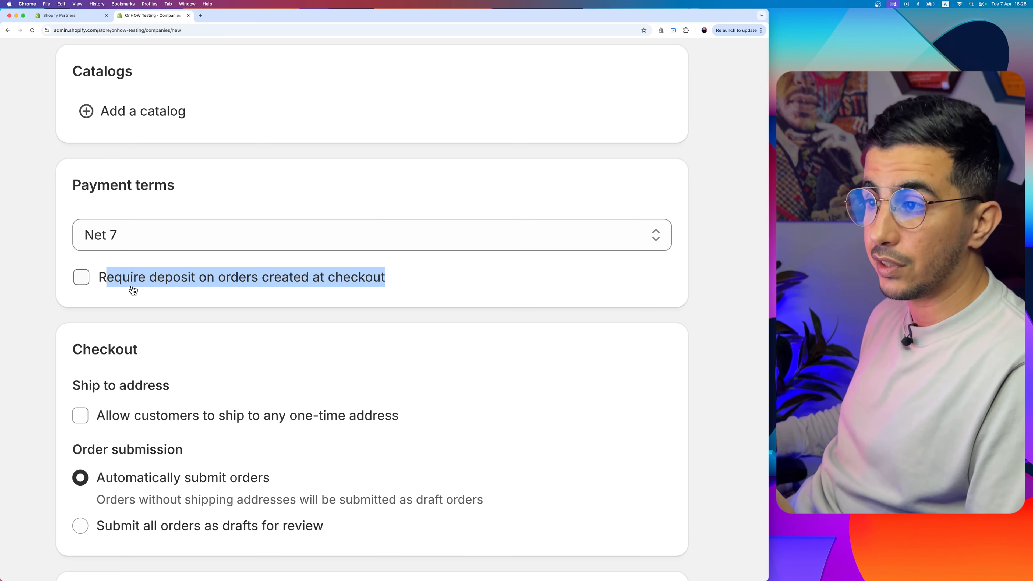
pyautogui.click(84, 277)
pyautogui.click(170, 307)
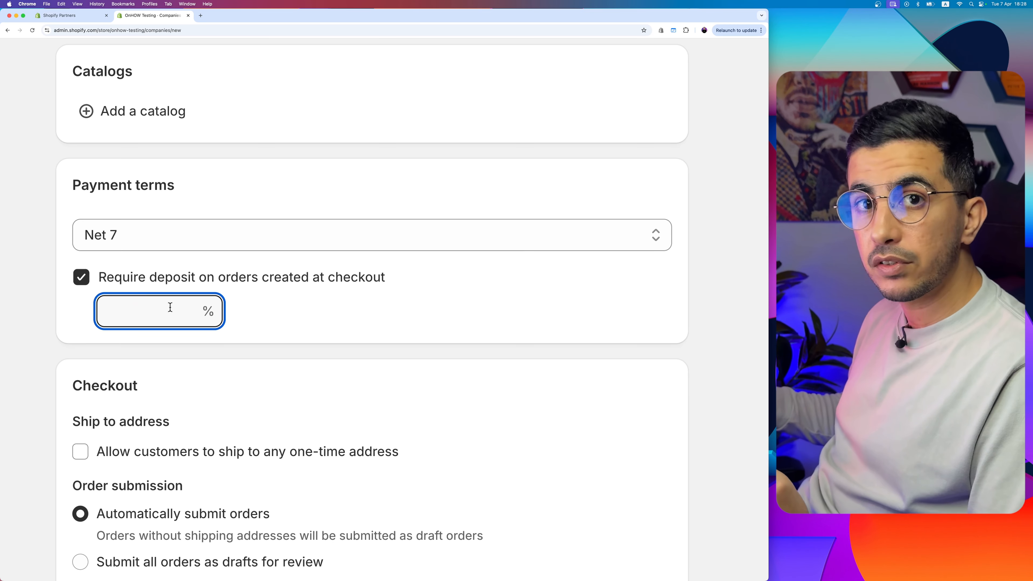
pyautogui.write('10')
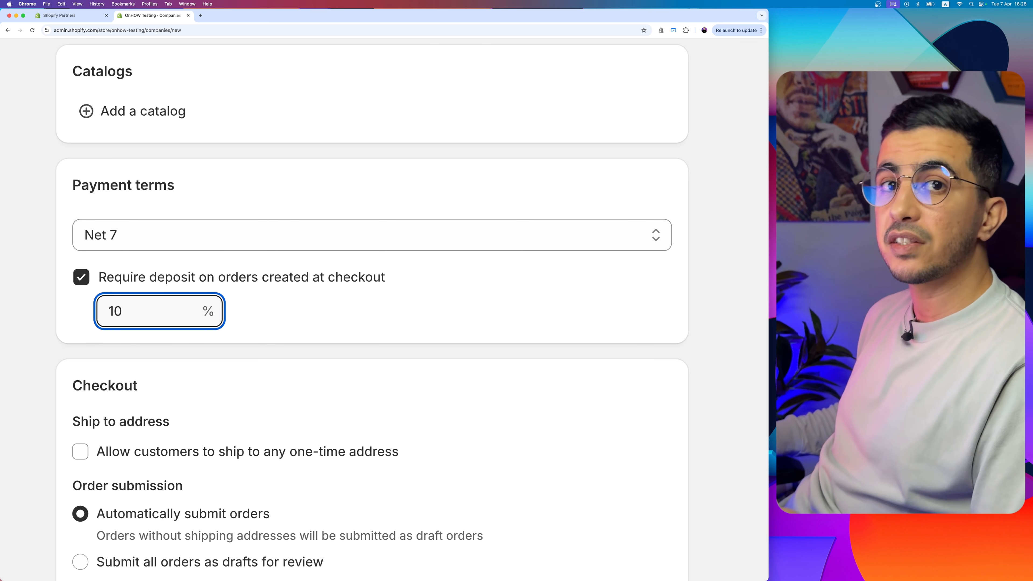
pyautogui.click(243, 337)
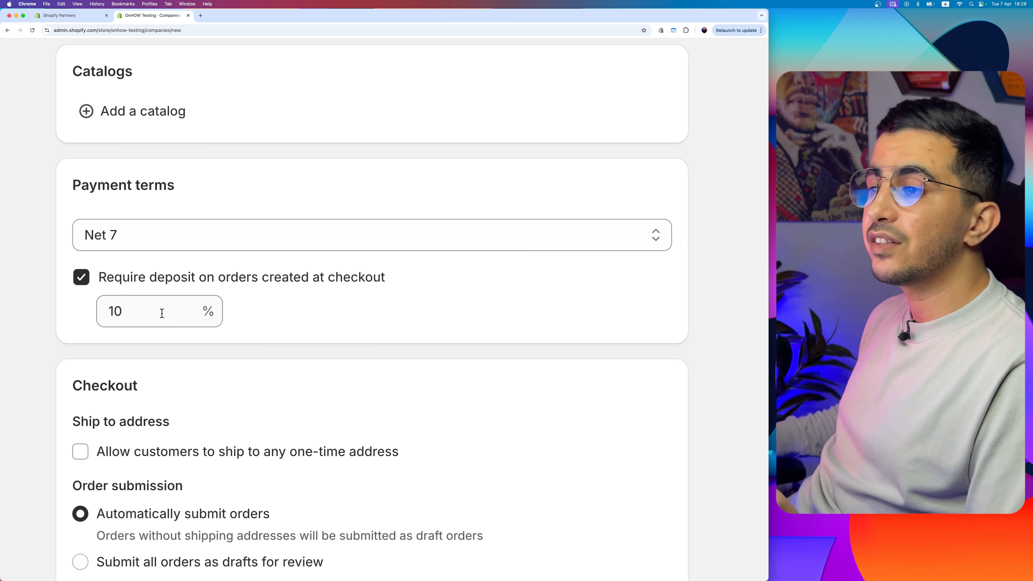
pyautogui.moveTo(161, 310); pyautogui.dragTo(102, 315)
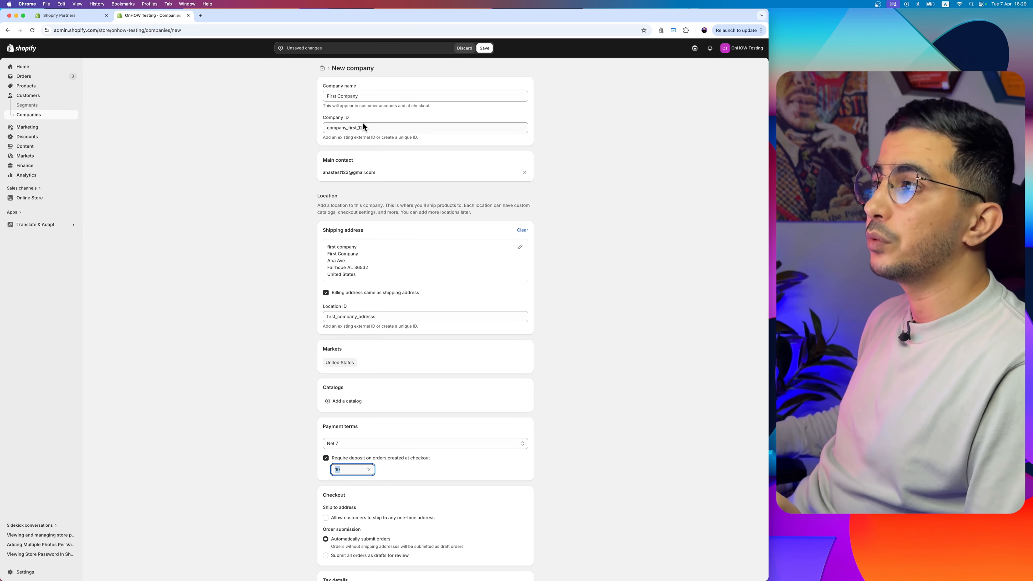
# Set the checkout order submission to submit all orders as drafts for review
pyautogui.scroll(-5, 412, 256)
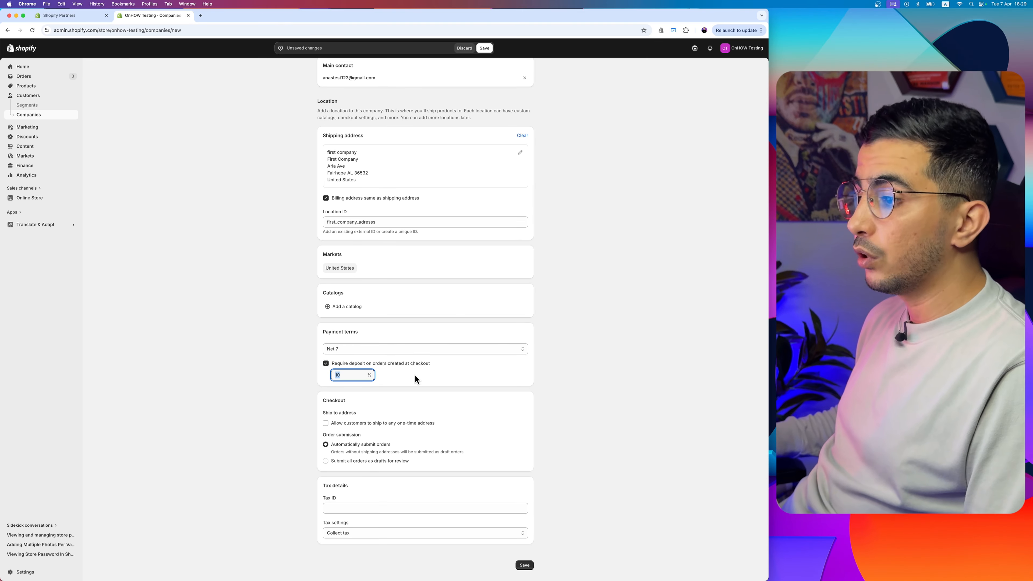
pyautogui.scroll(5, 414, 375)
pyautogui.scroll(-4, 415, 375)
pyautogui.scroll(-2, 415, 375)
pyautogui.hscroll(2, 414, 374)
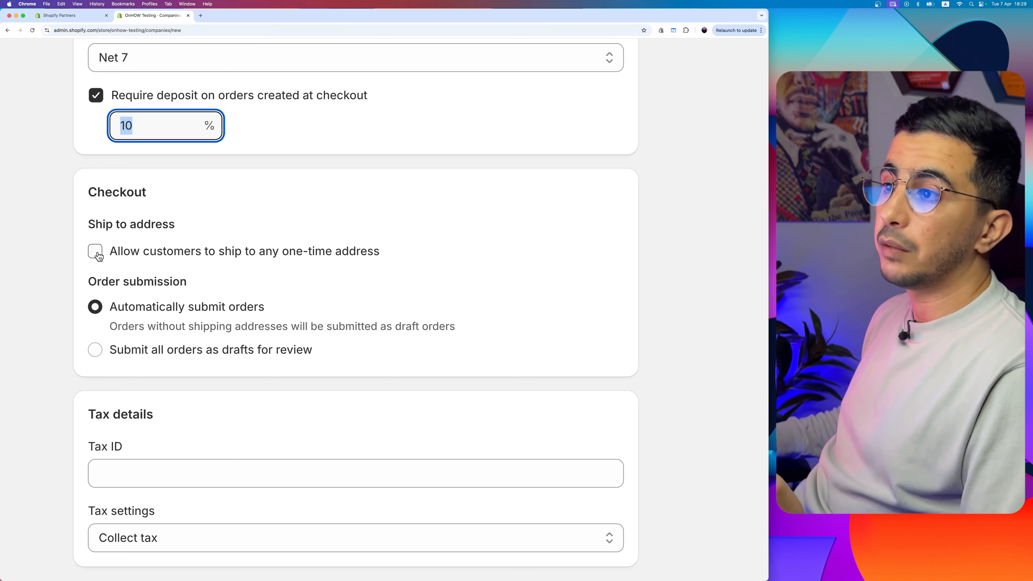
pyautogui.scroll(-2, 84, 318)
pyautogui.moveTo(84, 243); pyautogui.dragTo(180, 244)
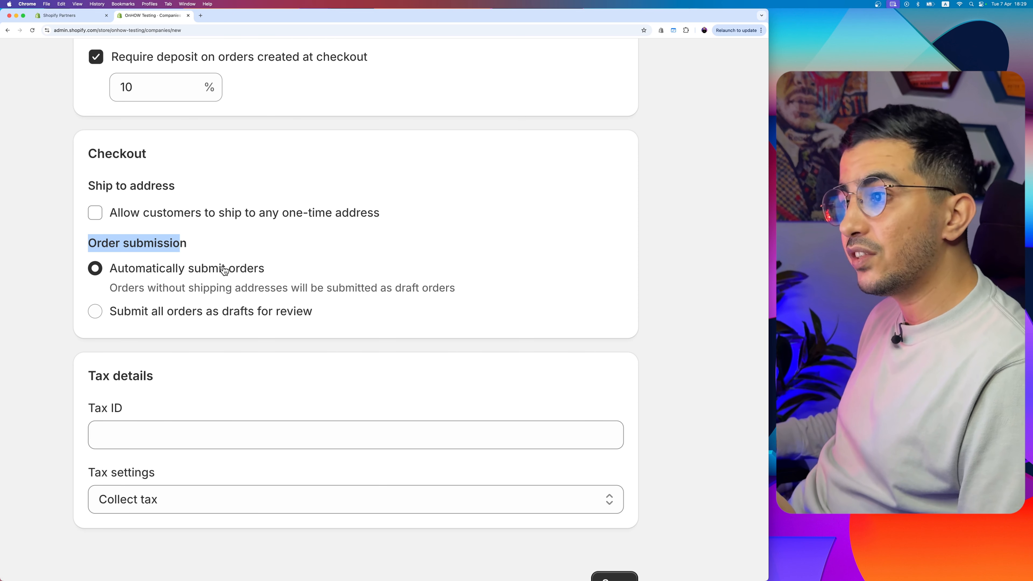
pyautogui.scroll(3, 147, 131)
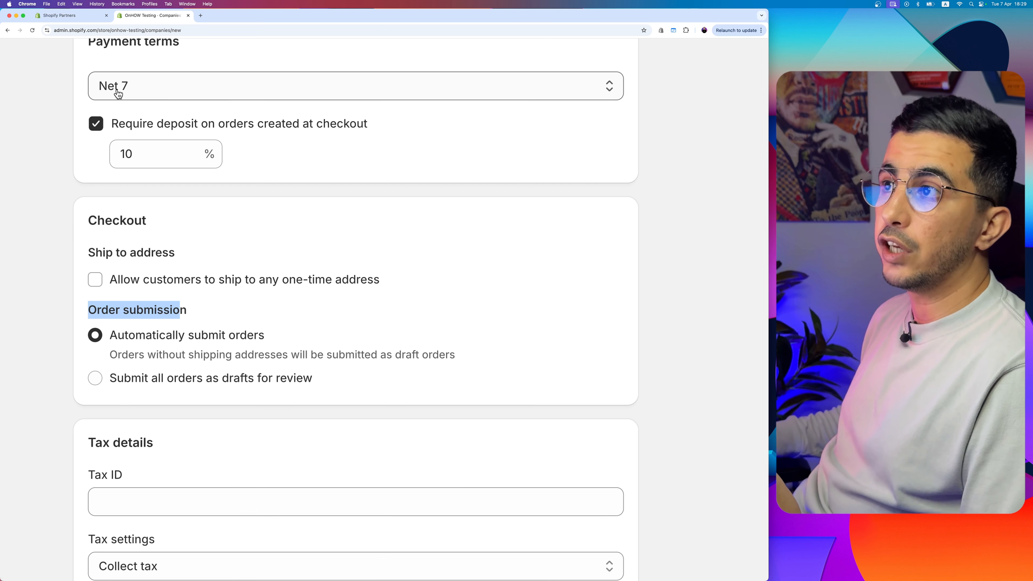
pyautogui.click(143, 153)
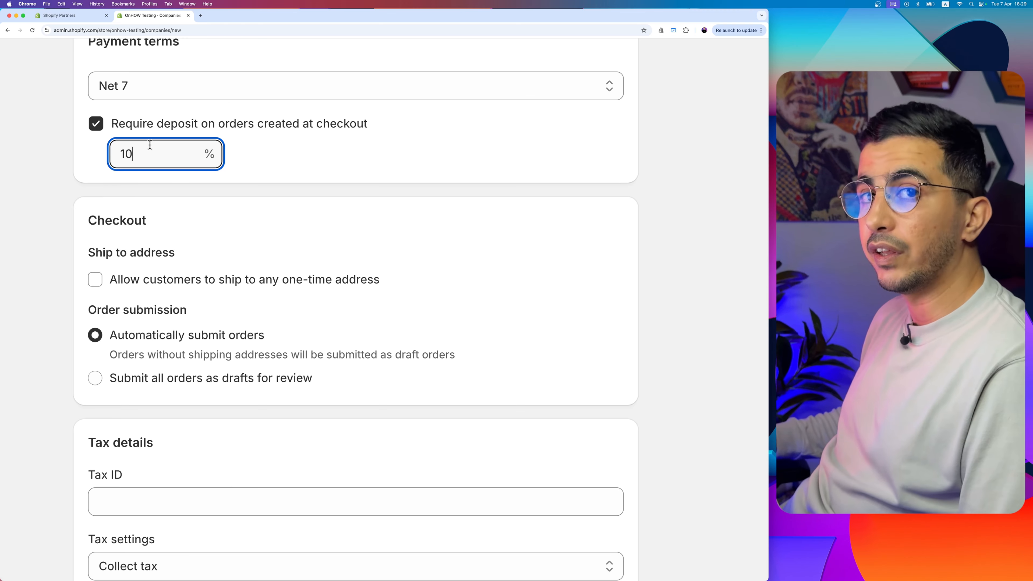
pyautogui.scroll(-3, 101, 293)
pyautogui.click(98, 313)
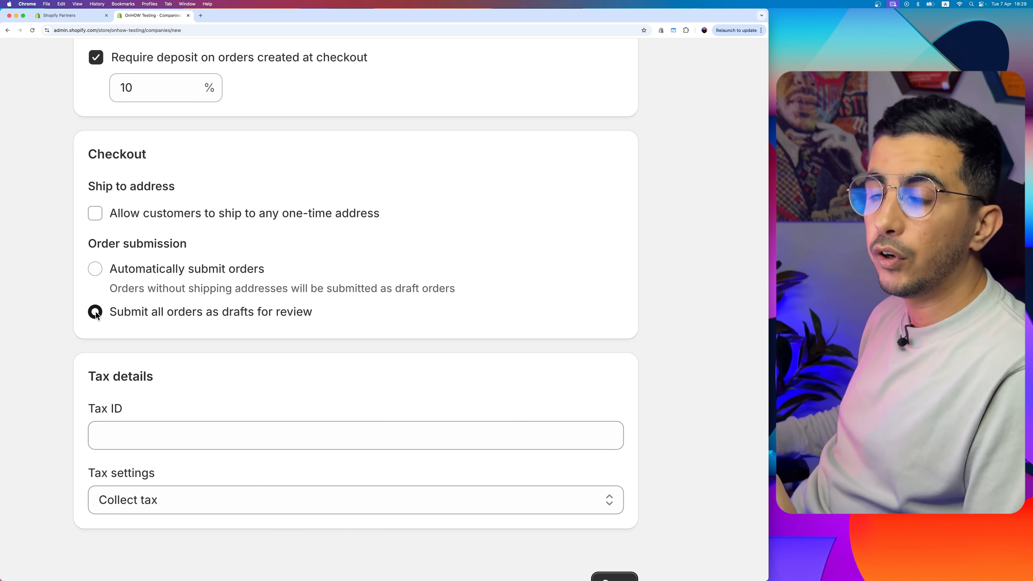
pyautogui.click(157, 87)
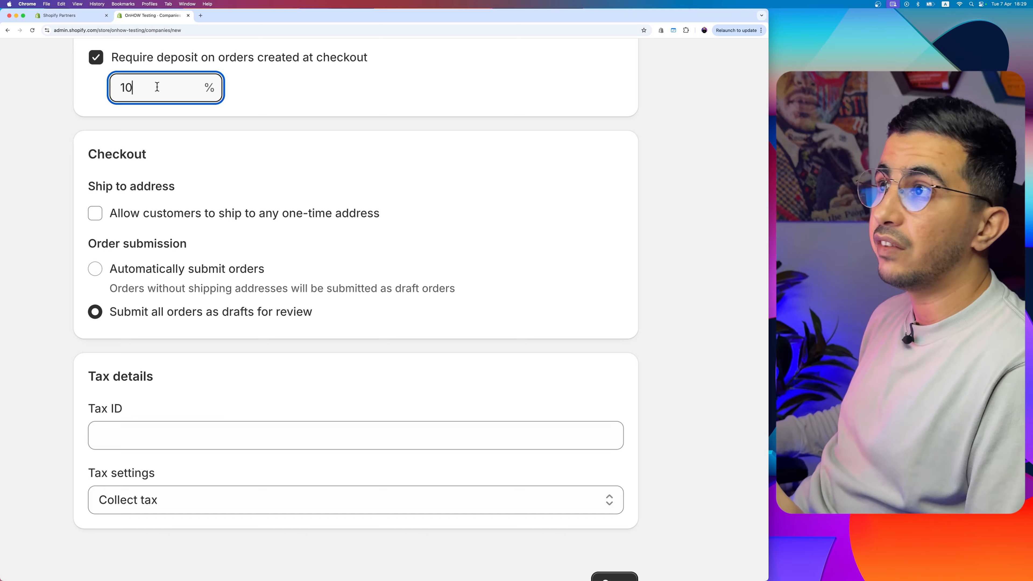
pyautogui.moveTo(157, 87); pyautogui.dragTo(97, 91)
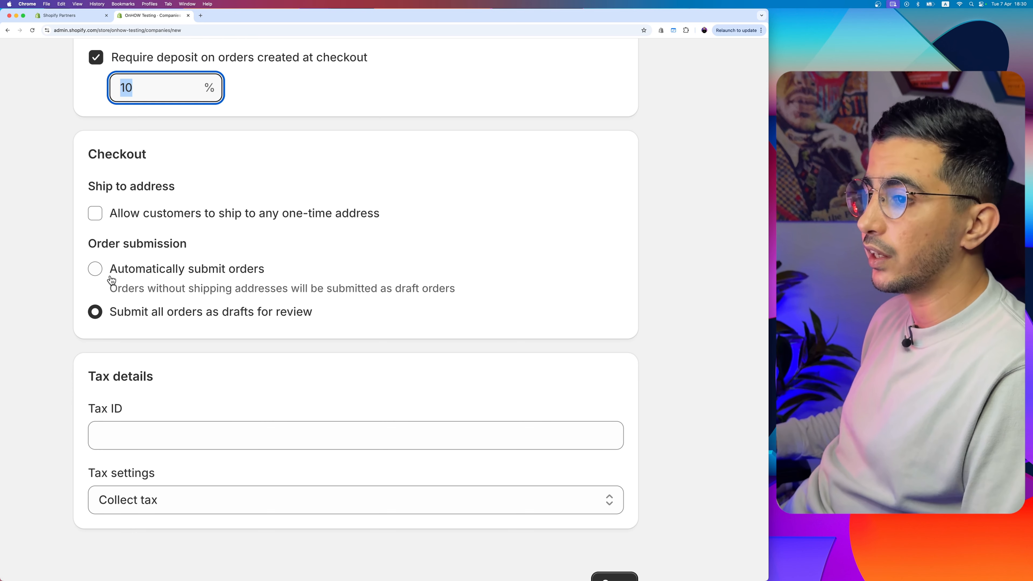
# Set the tax settings to Don't collect tax, leaving the tax ID empty, and save the new company
pyautogui.click(143, 439)
pyautogui.scroll(-2, 143, 435)
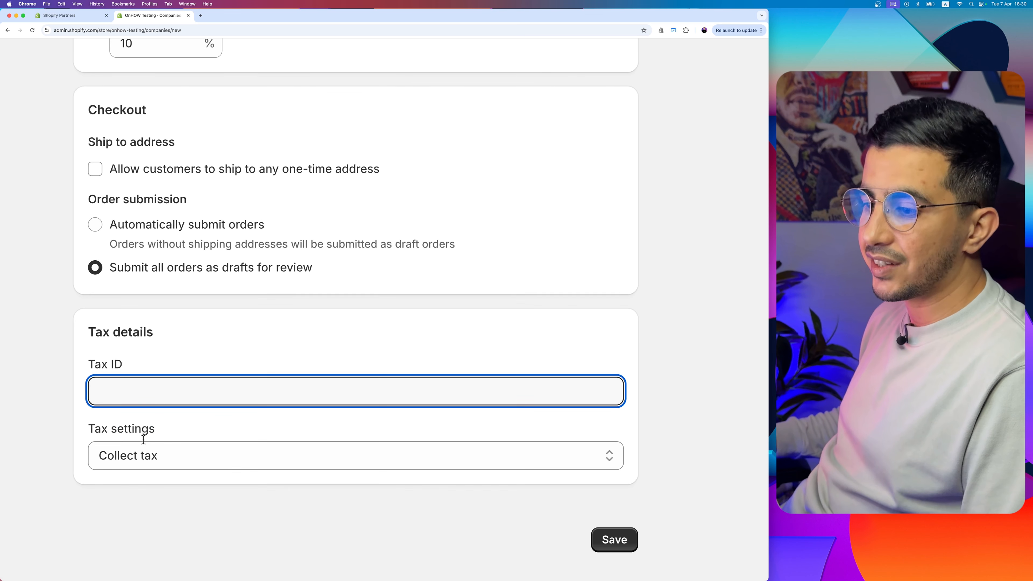
pyautogui.click(172, 460)
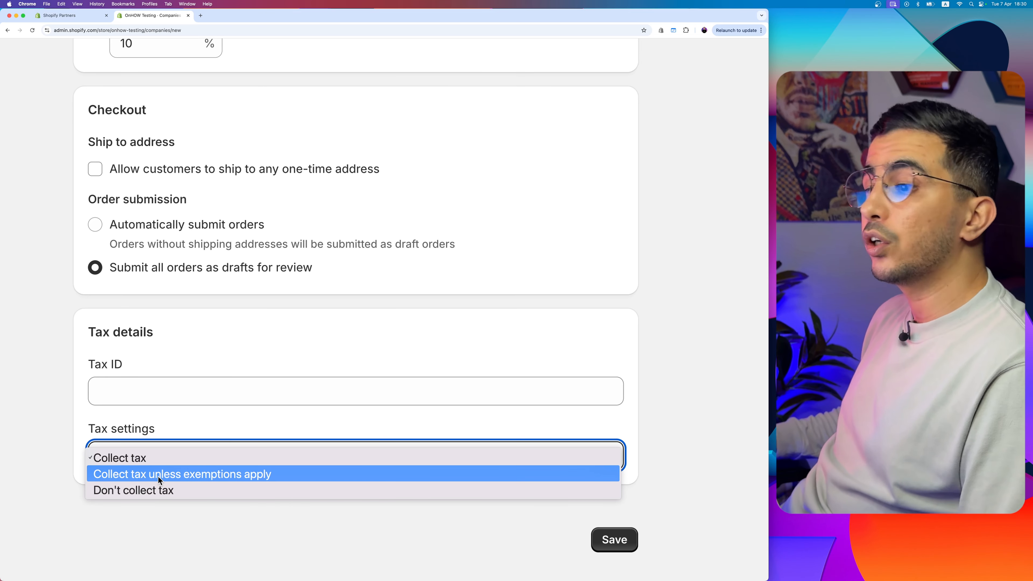
pyautogui.click(160, 480)
pyautogui.click(161, 458)
pyautogui.click(162, 474)
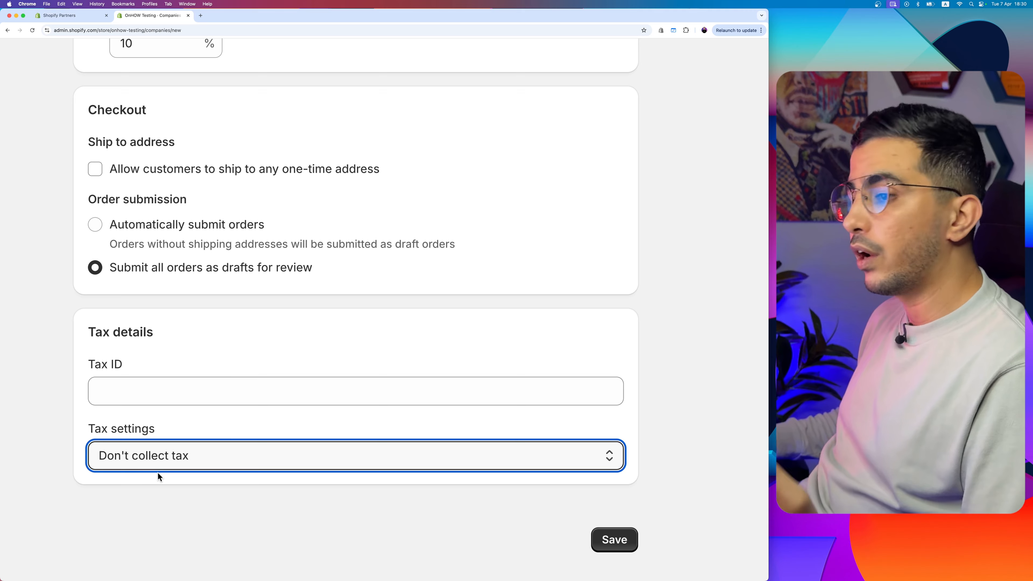
pyautogui.moveTo(76, 441); pyautogui.dragTo(224, 463)
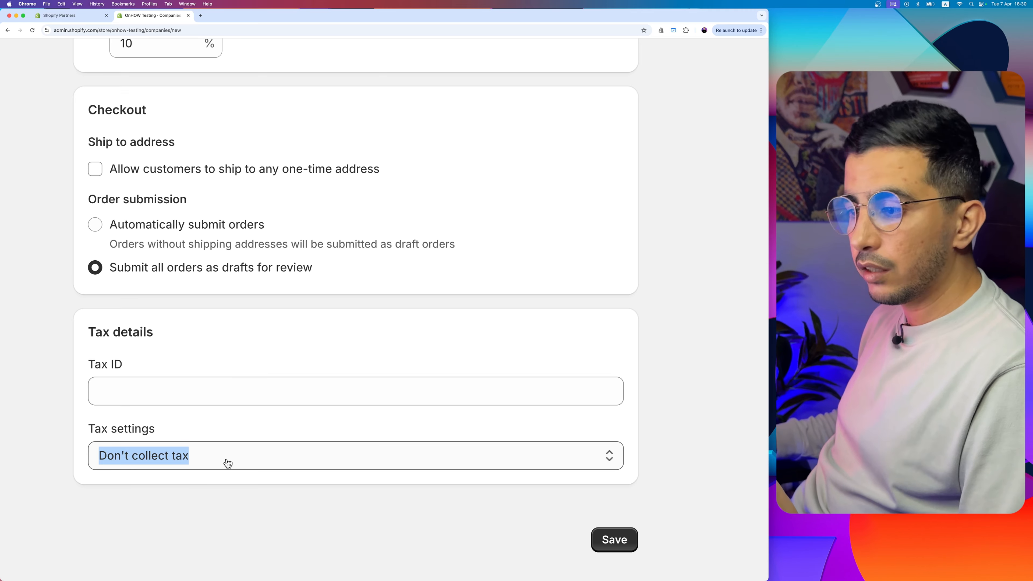
pyautogui.click(617, 541)
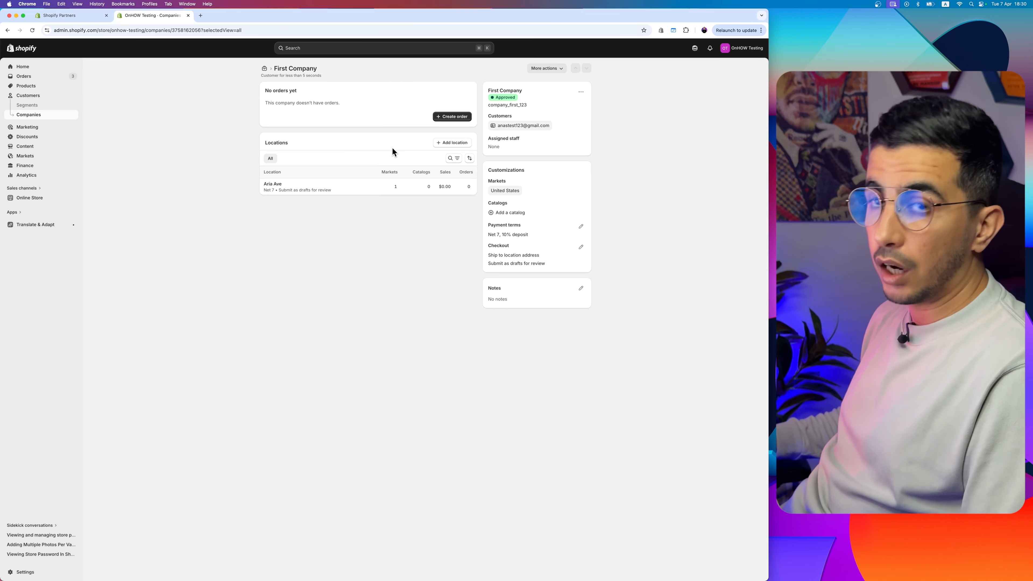
# Start adding another location to First Company from its Locations section
pyautogui.scroll(10, 392, 147)
pyautogui.hscroll(1, 392, 148)
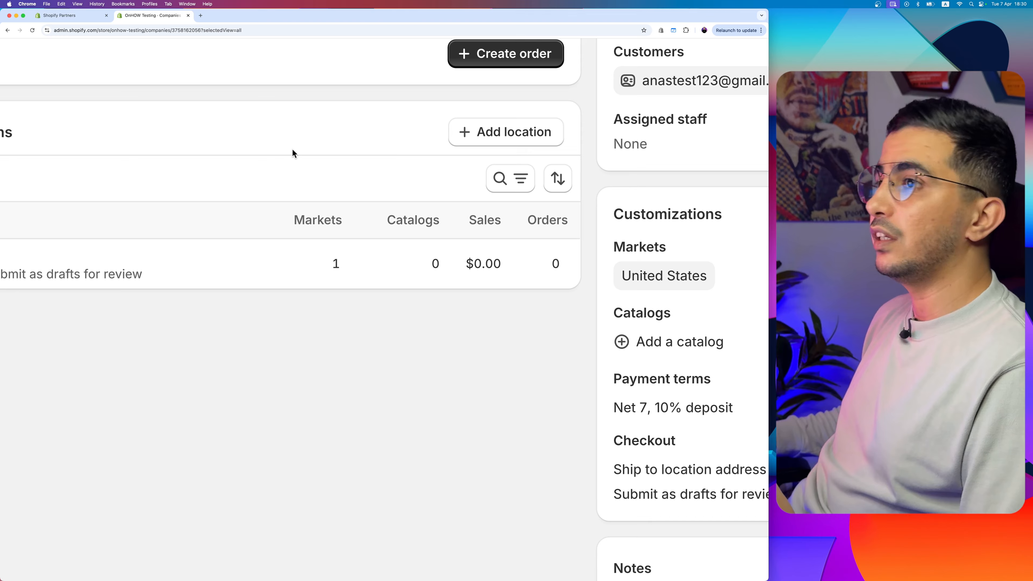
pyautogui.hscroll(-3, 291, 148)
pyautogui.moveTo(290, 153); pyautogui.dragTo(51, 134)
pyautogui.hscroll(3, 301, 159)
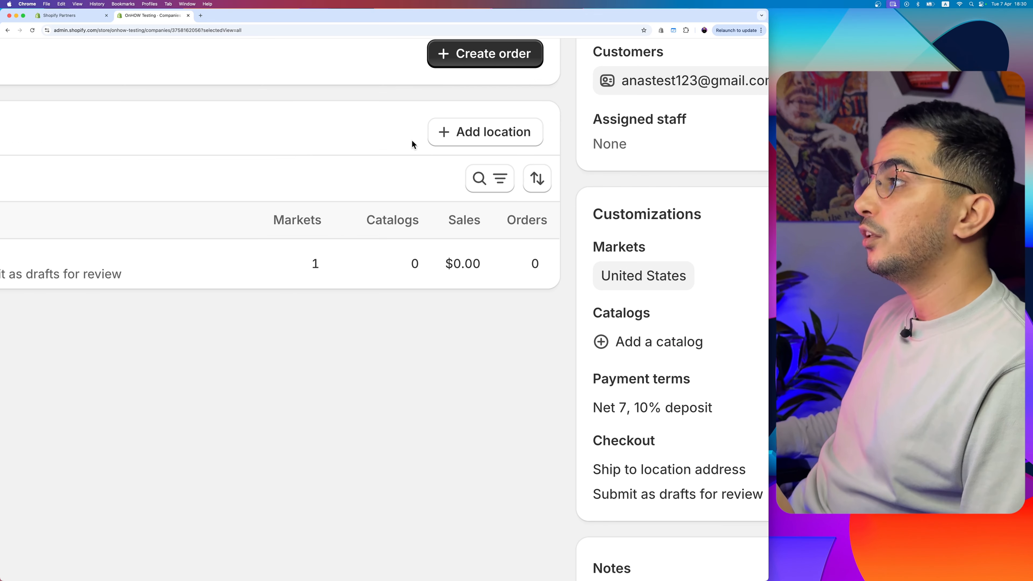
pyautogui.click(493, 138)
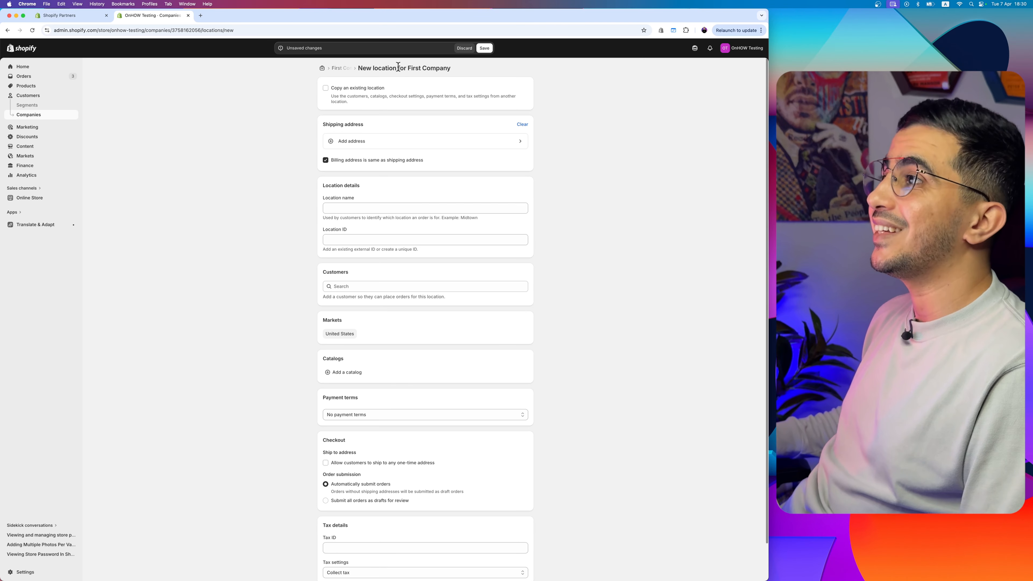
# Review the new location form for First Company, including the option to copy an existing location, and return to the company page
pyautogui.scroll(10, 398, 67)
pyautogui.hscroll(1, 398, 67)
pyautogui.moveTo(372, 69); pyautogui.dragTo(548, 72)
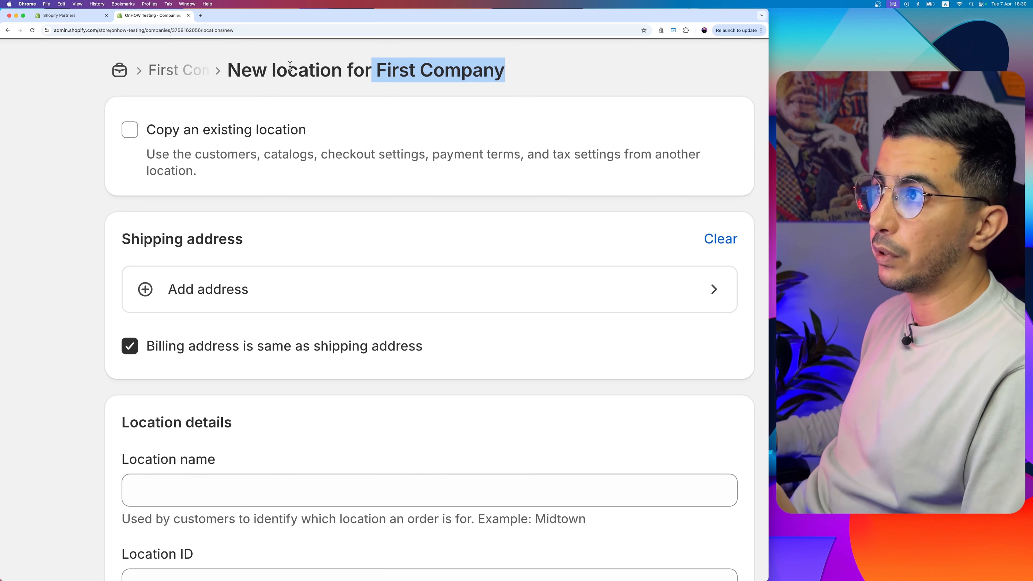
pyautogui.moveTo(228, 70); pyautogui.dragTo(507, 70)
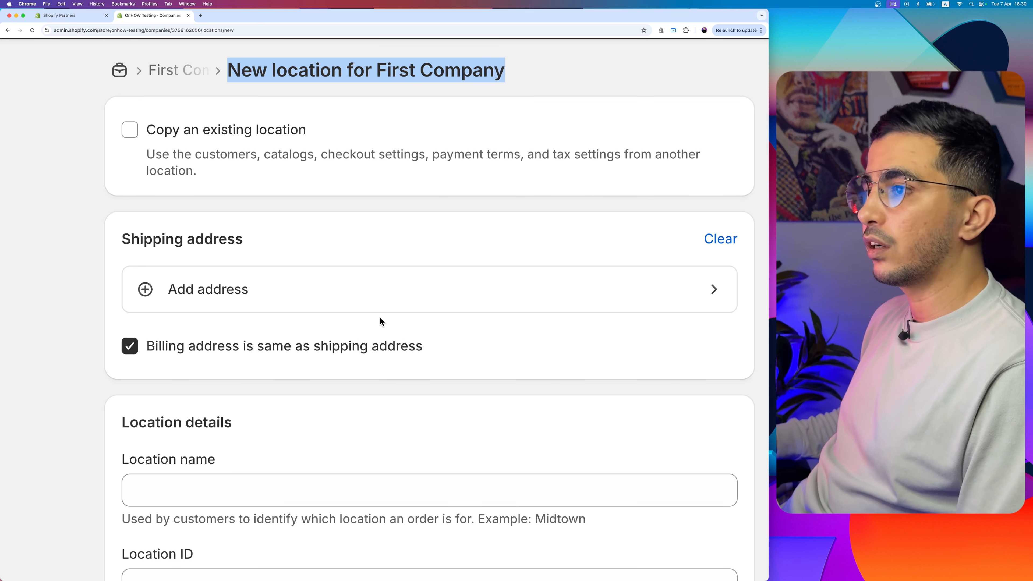
pyautogui.scroll(-3, 380, 319)
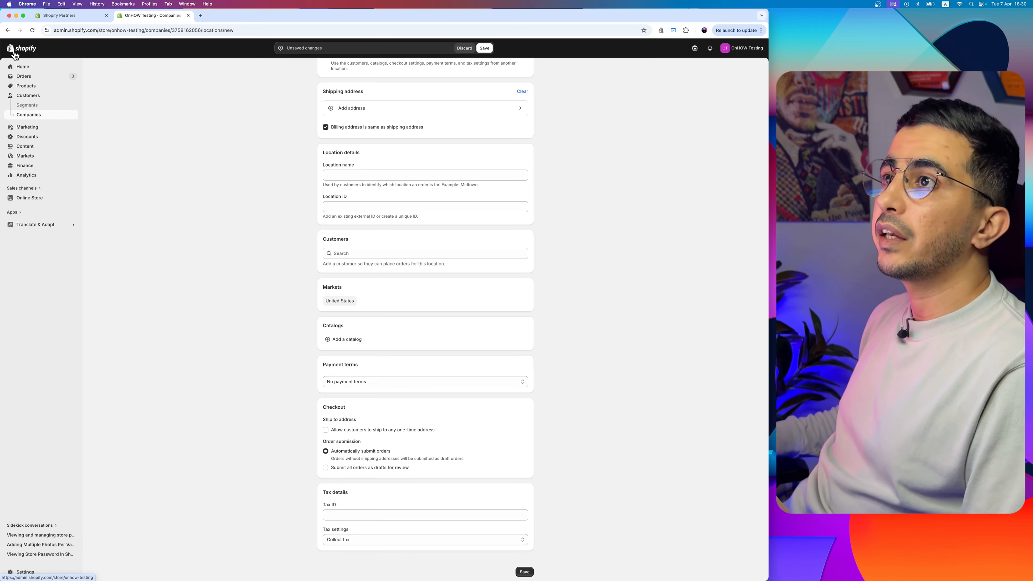
pyautogui.click(8, 31)
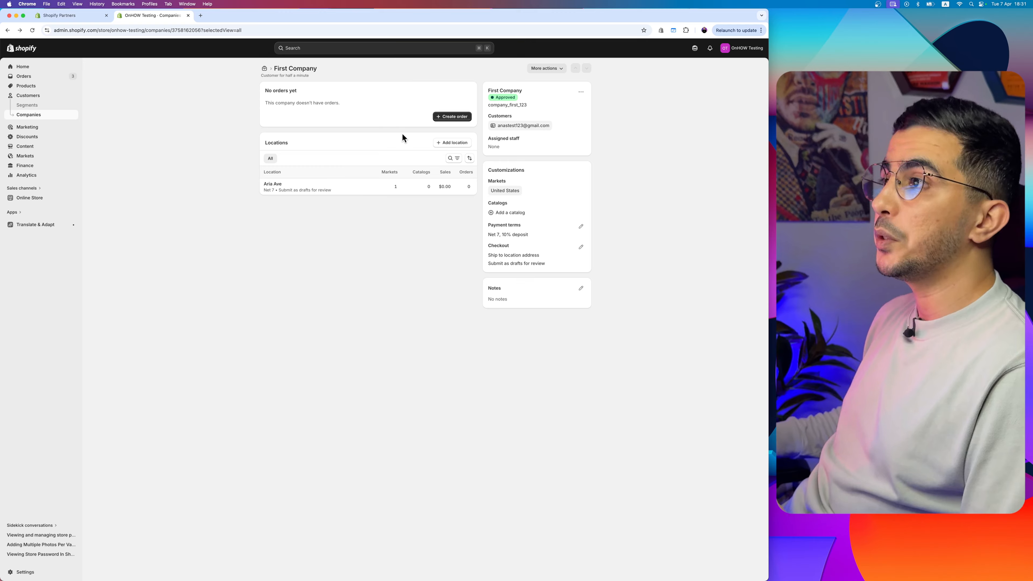
# View the existing customers that can be added to First Company, and close the selection without adding one
pyautogui.scroll(5, 593, 99)
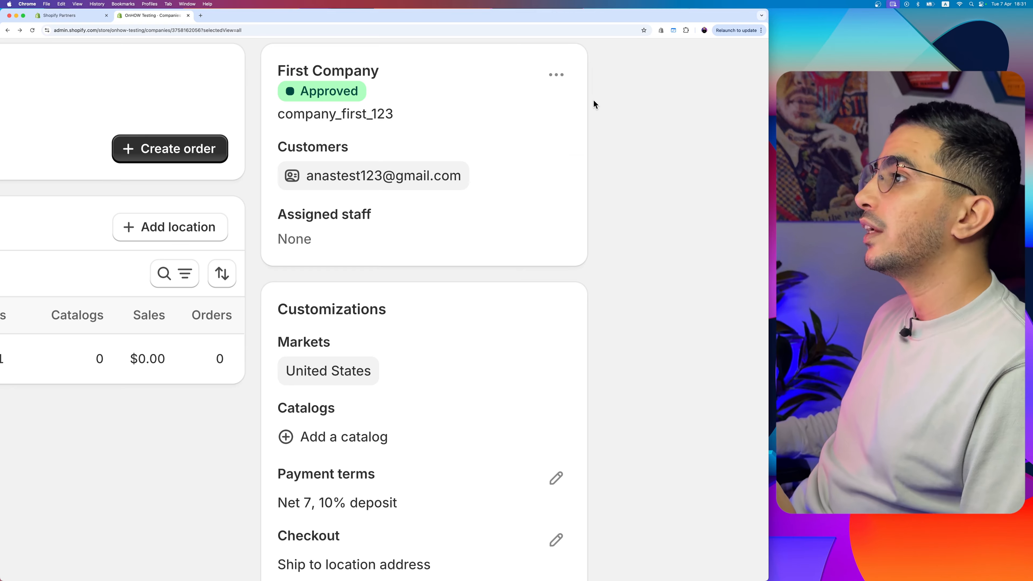
pyautogui.scroll(2, 594, 99)
pyautogui.click(564, 130)
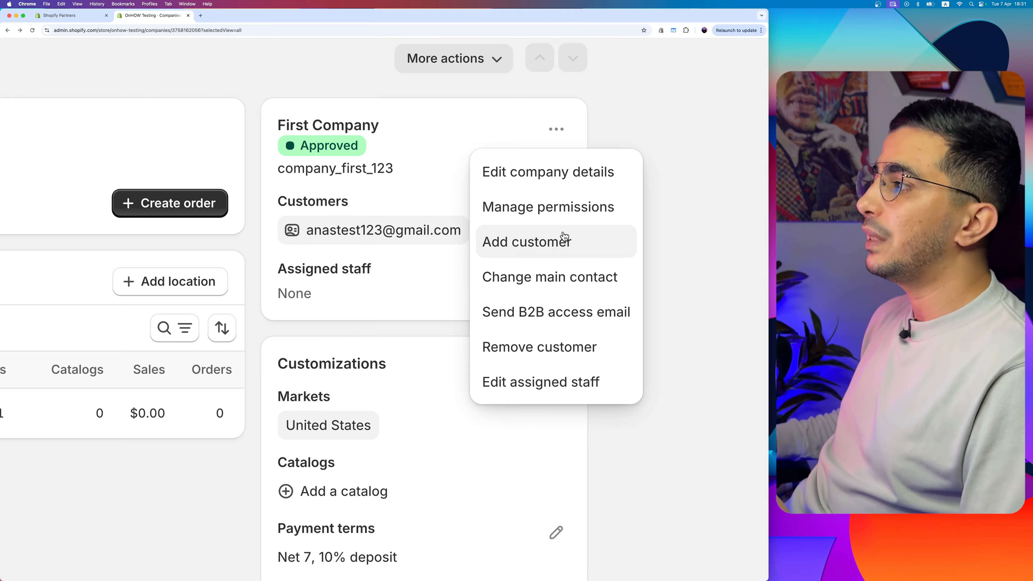
pyautogui.click(552, 243)
pyautogui.scroll(-5, 549, 239)
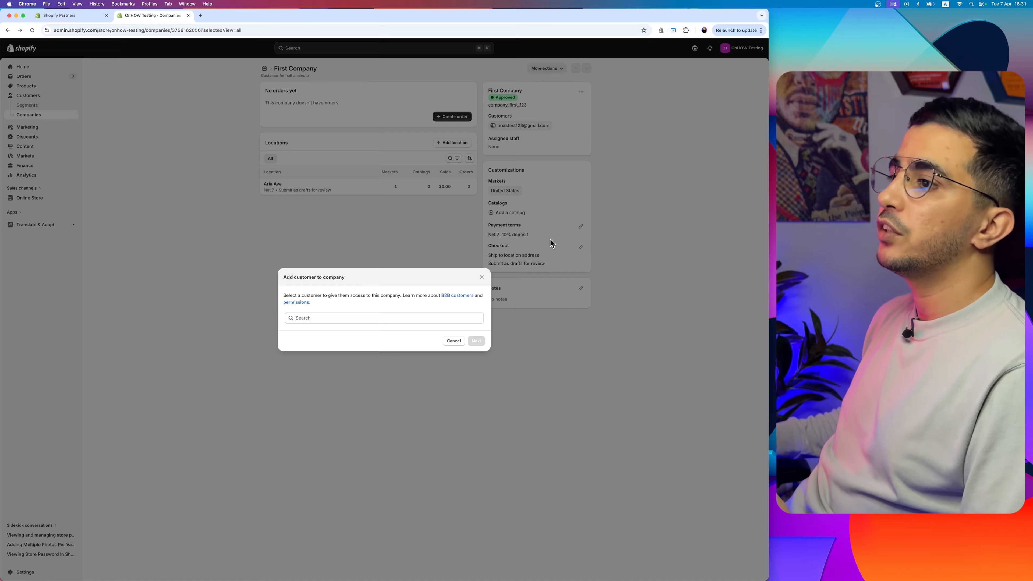
pyautogui.click(342, 318)
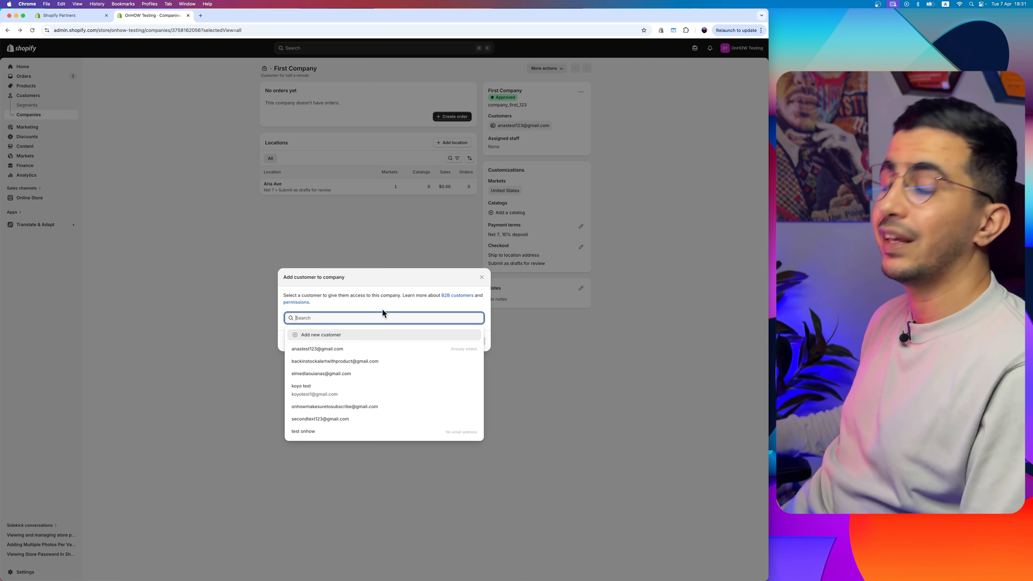
pyautogui.click(480, 281)
pyautogui.click(481, 278)
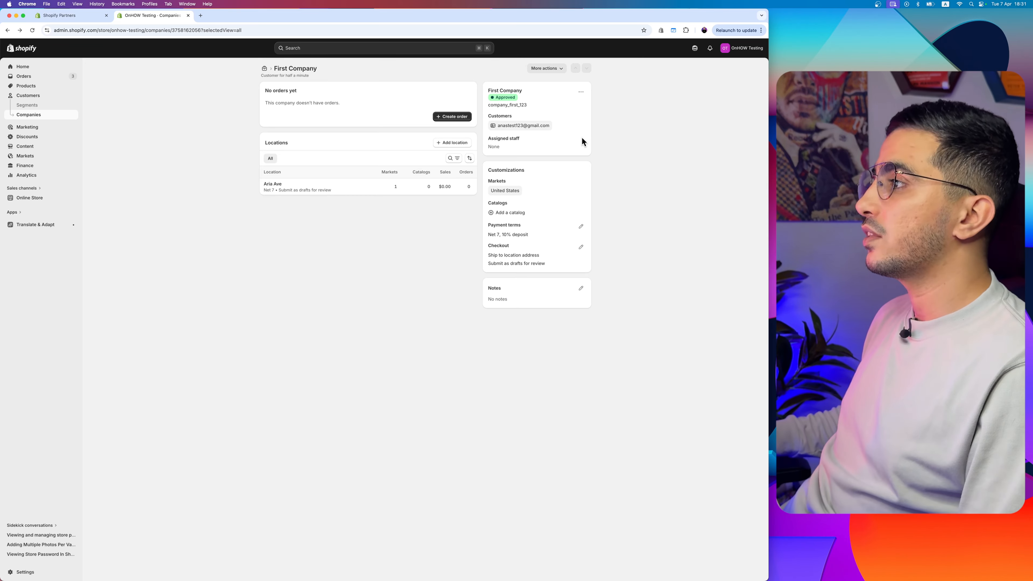
# Examine the customer's permission options for the Aria Ave location, keep Ordering only, and cancel the permissions dialog
pyautogui.click(582, 92)
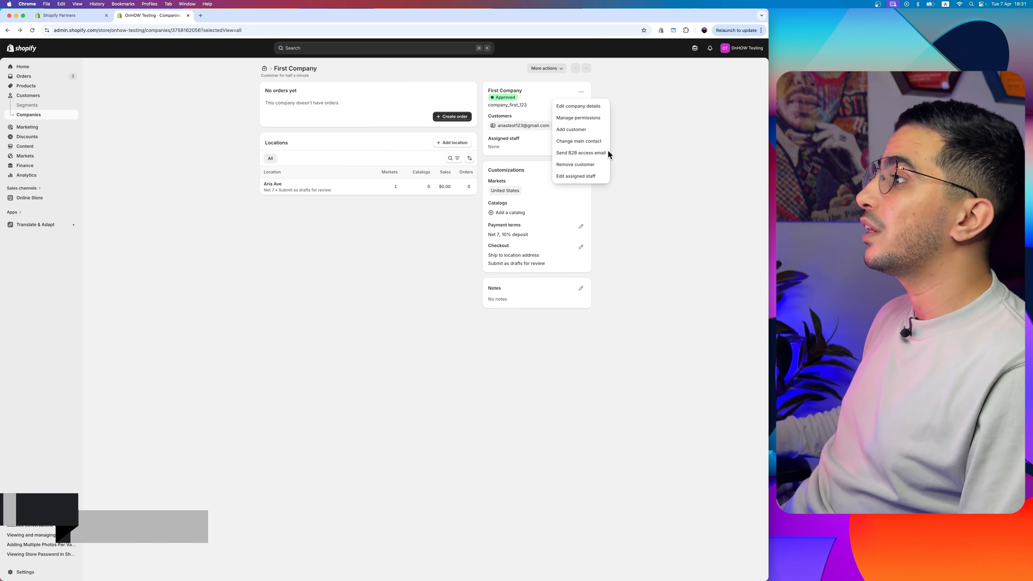
pyautogui.click(593, 119)
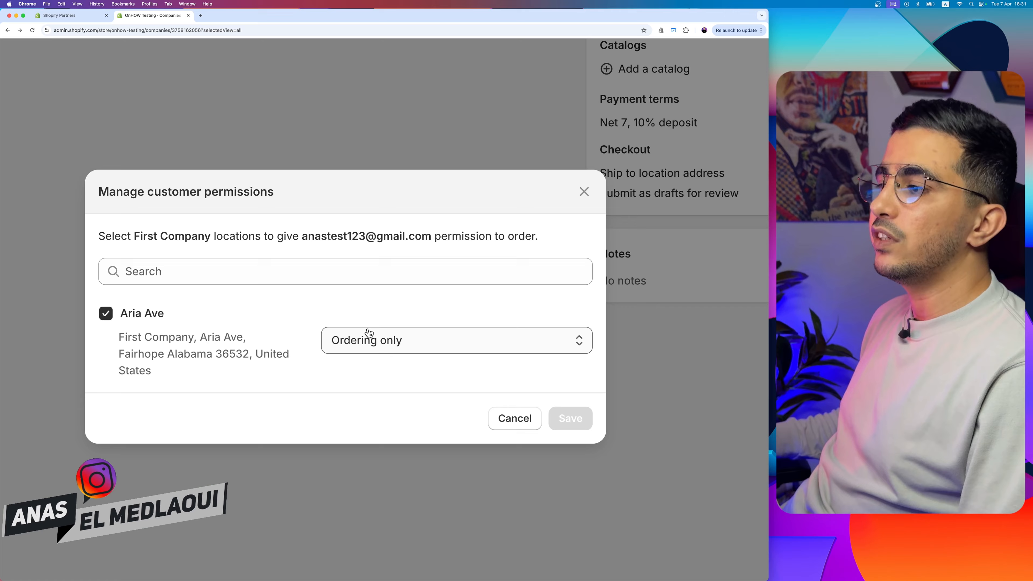
pyautogui.click(368, 340)
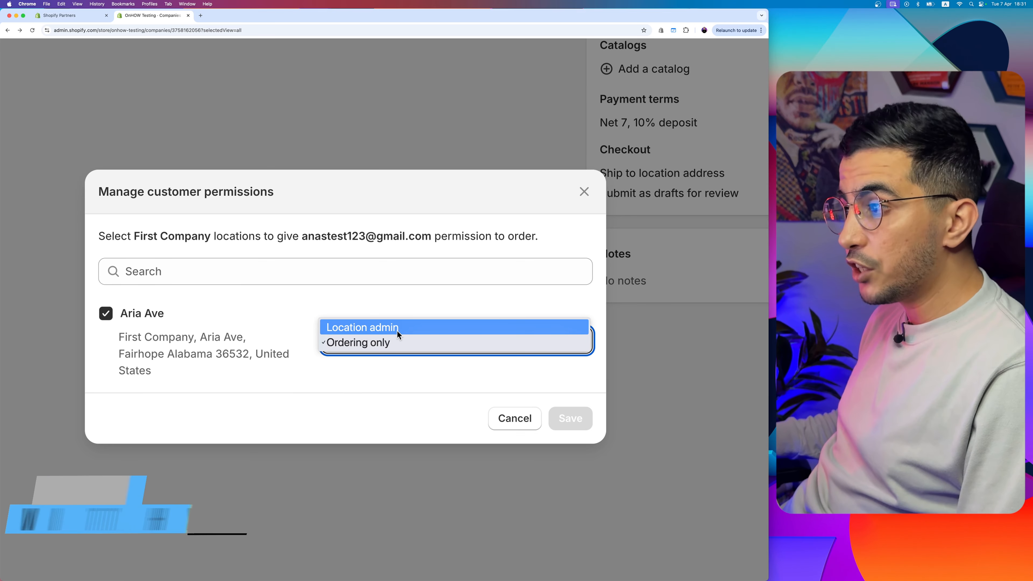
pyautogui.click(371, 343)
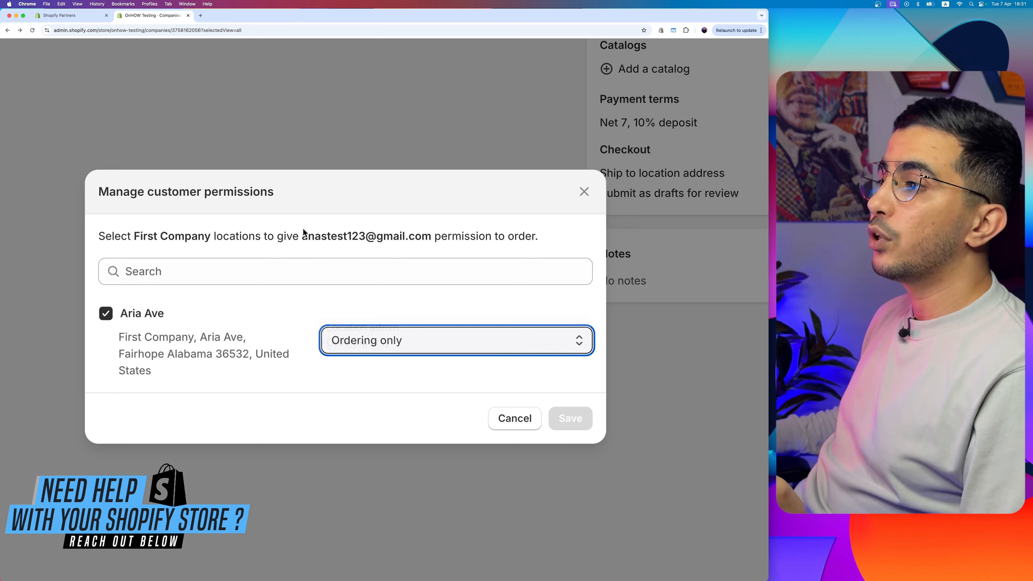
pyautogui.moveTo(302, 236); pyautogui.dragTo(434, 235)
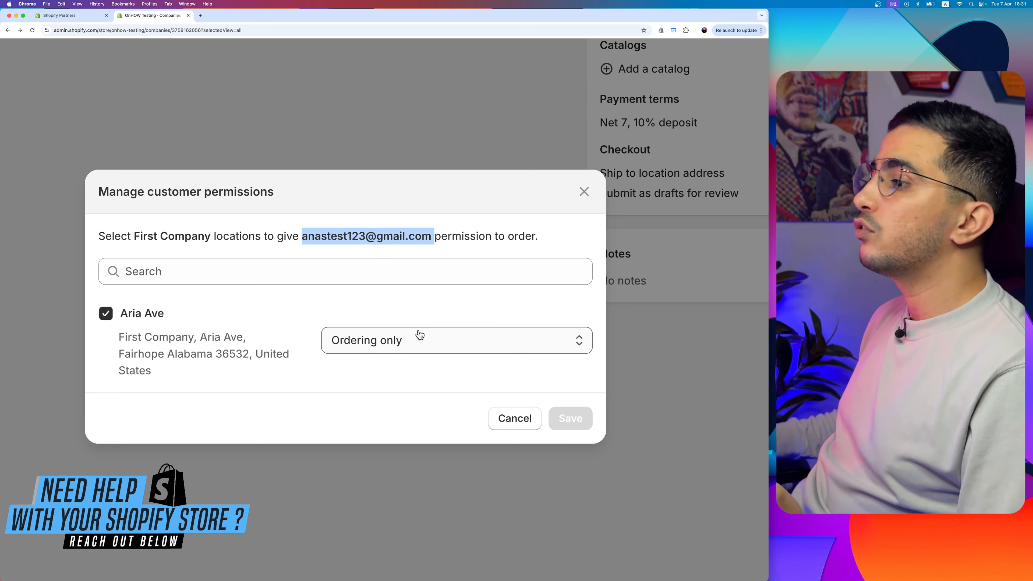
pyautogui.click(407, 340)
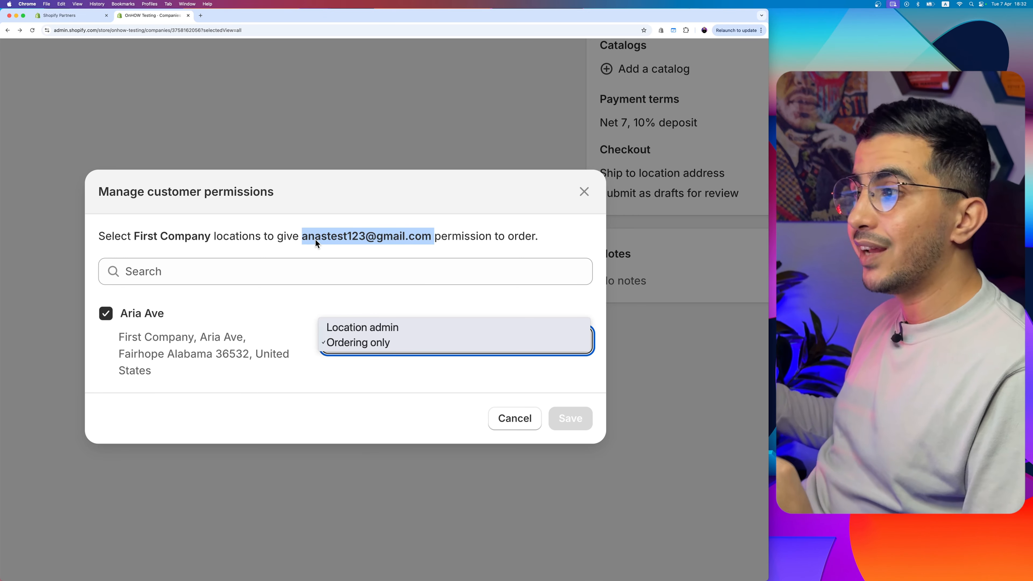
pyautogui.click(369, 345)
pyautogui.click(503, 420)
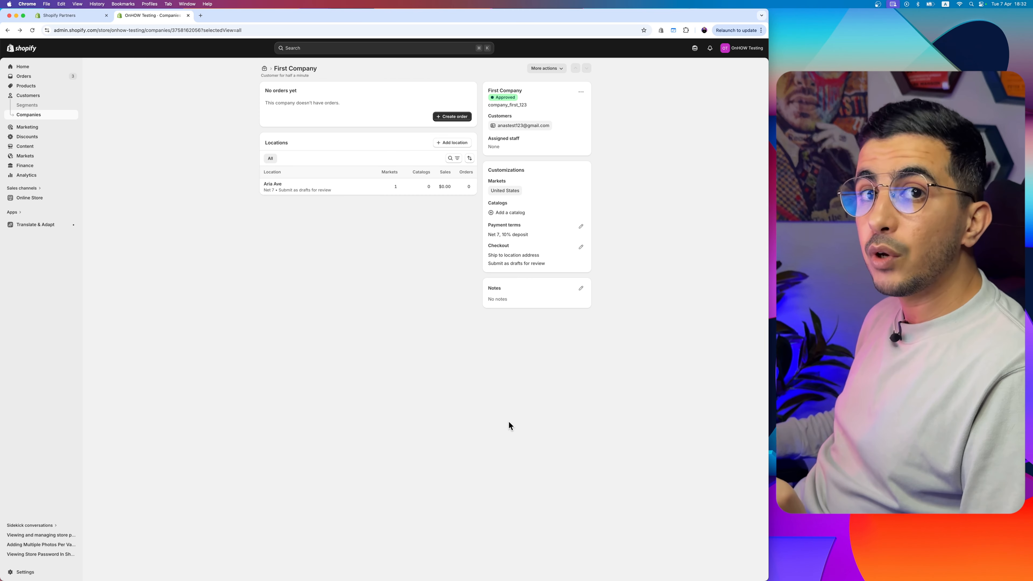
# Select the listed staff member for all First Company locations in the assigned staff settings, and close them without saving
pyautogui.scroll(5, 564, 154)
pyautogui.scroll(2, 563, 153)
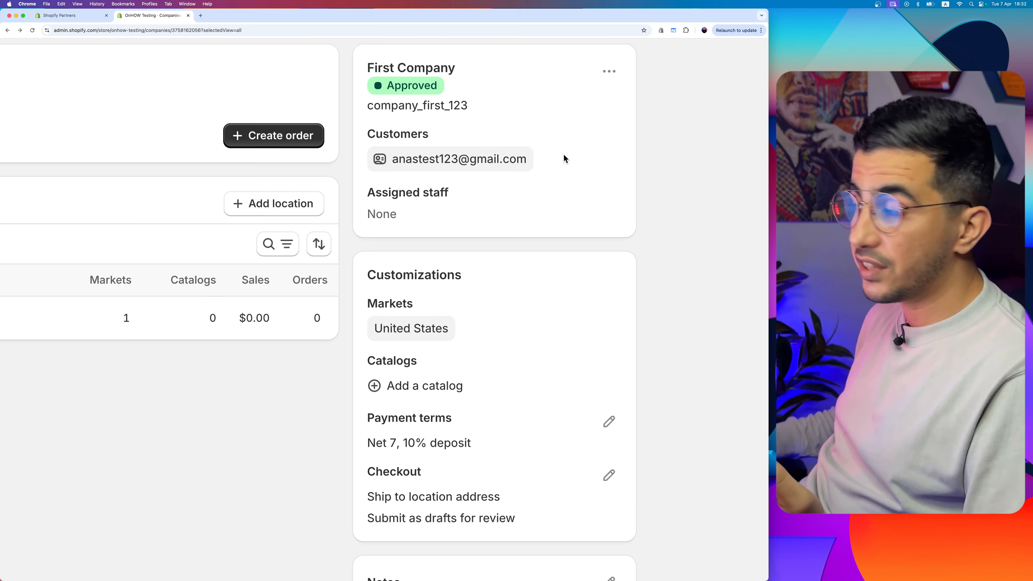
pyautogui.click(610, 90)
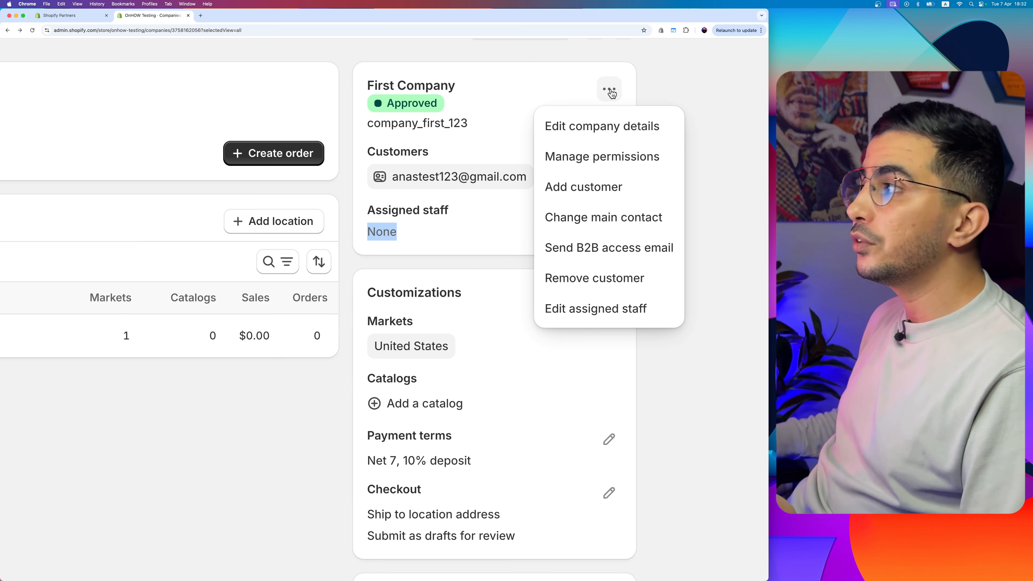
pyautogui.click(594, 303)
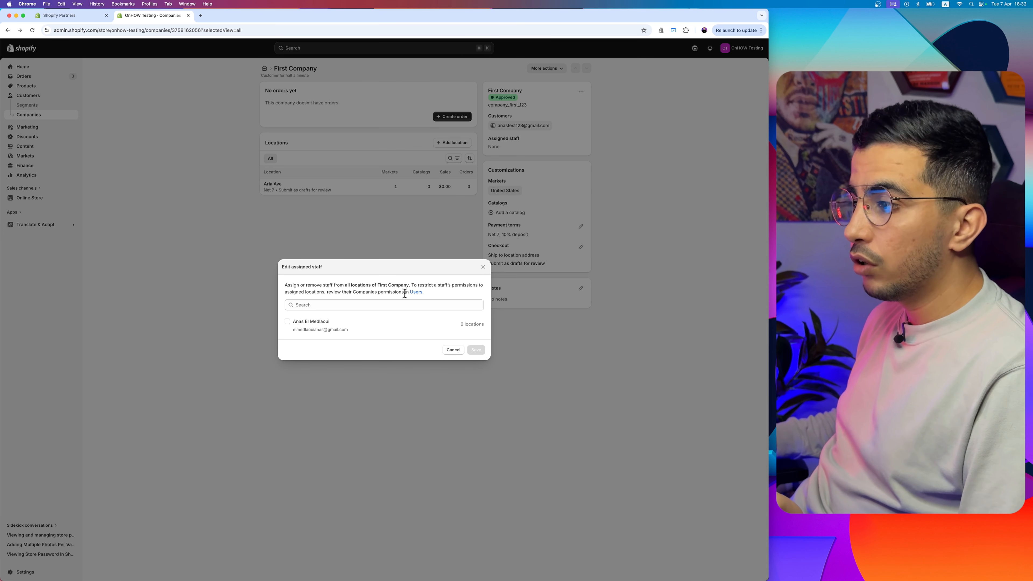
pyautogui.click(287, 322)
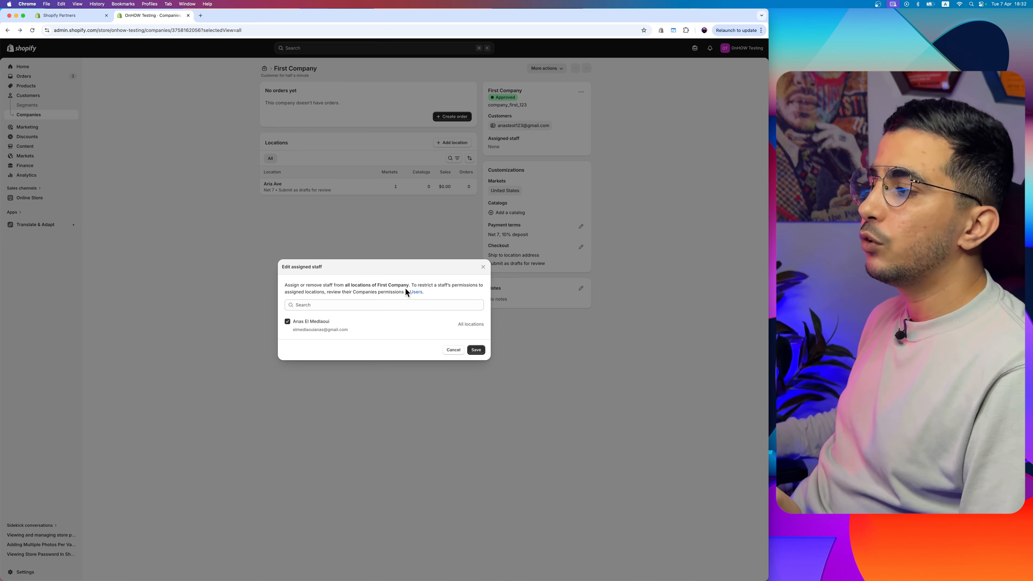
pyautogui.click(483, 267)
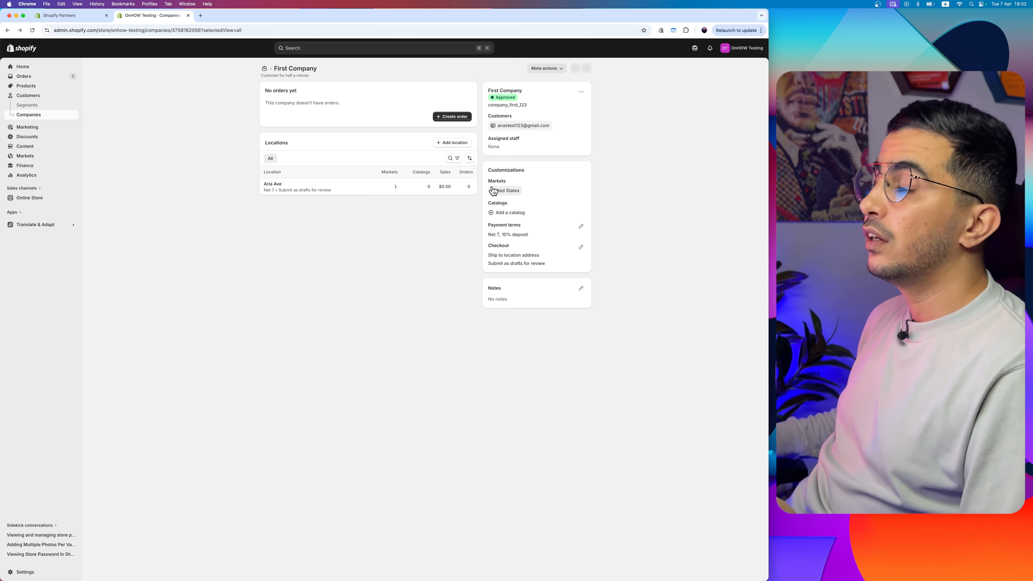